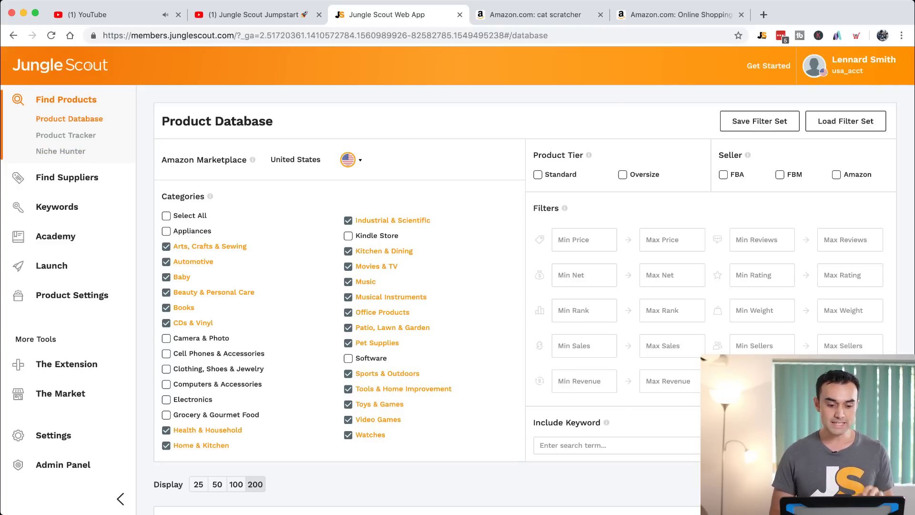
triple_click(187, 121)
left_click(187, 121)
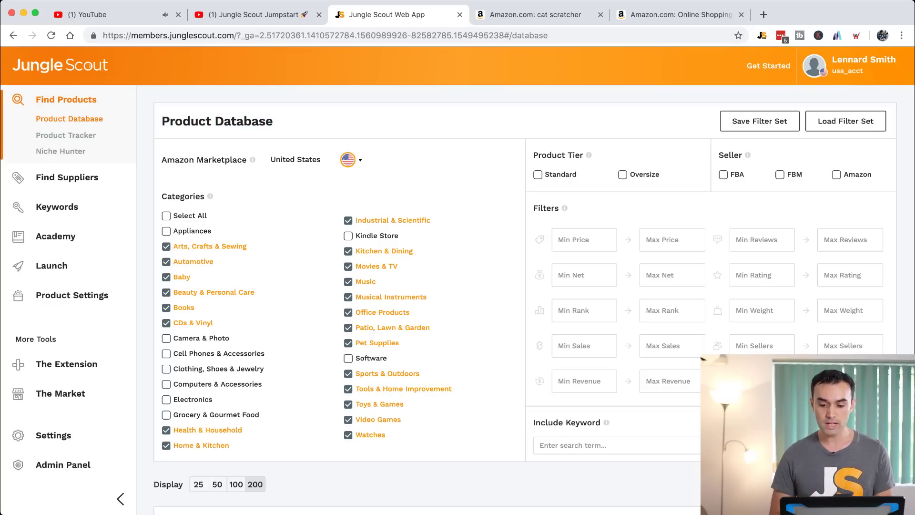
Step: Switch to Amazon to look through the "cat scratcher" search results, and return to the Jungle Scout Product Database
key("ctrl+Tab")
scroll(458, 276, "down", 6)
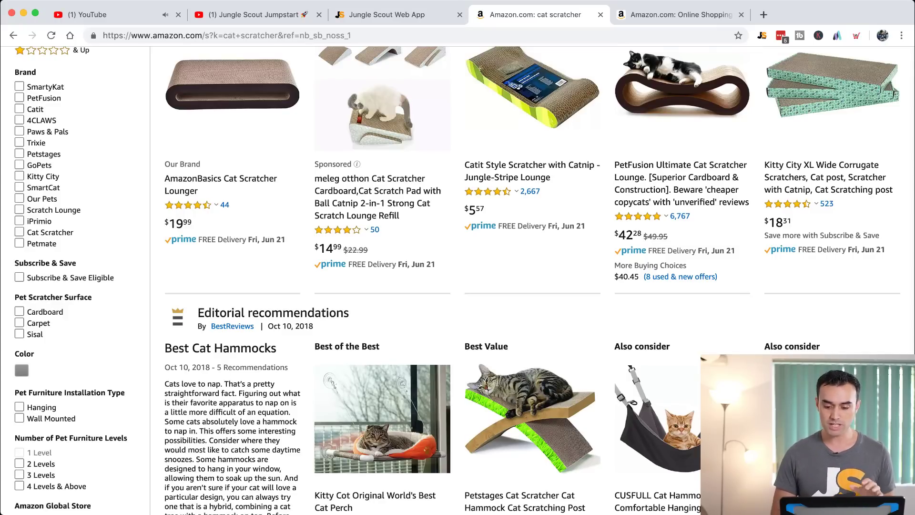
scroll(458, 277, "down", 10)
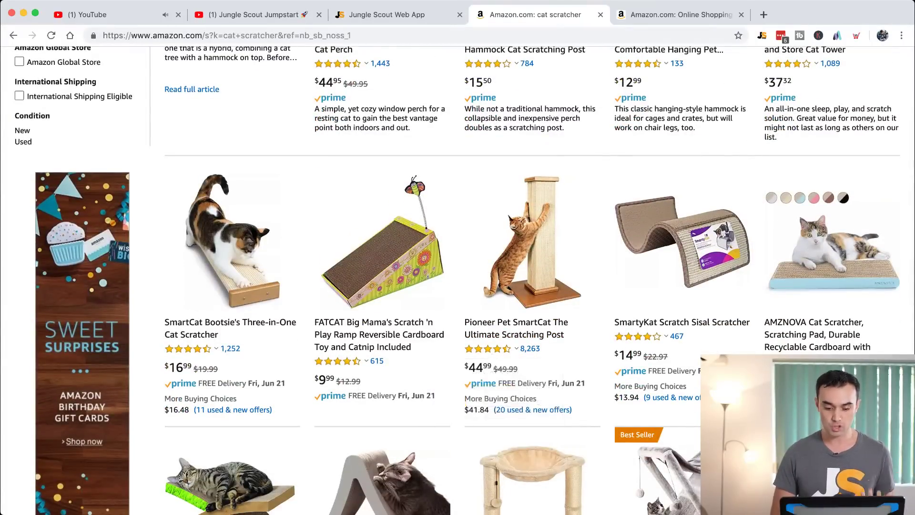
scroll(458, 277, "down", 8)
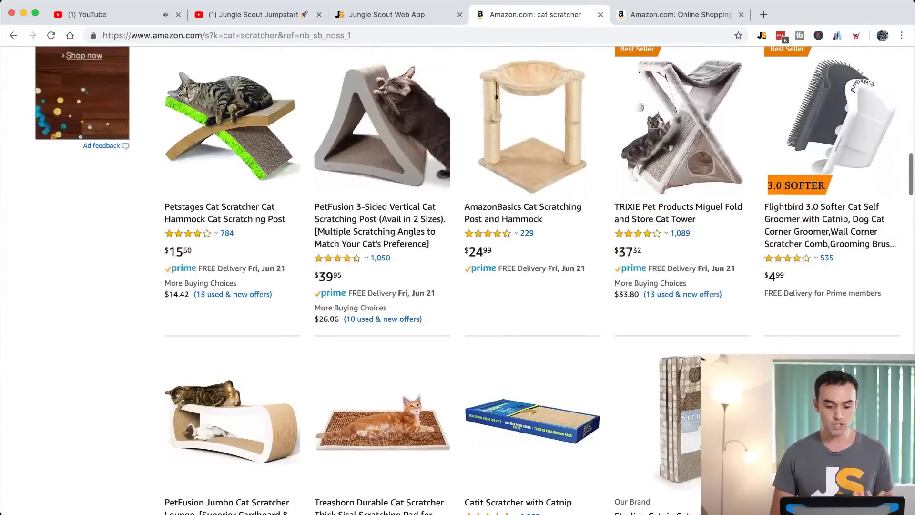
scroll(381, 305, "up", 2)
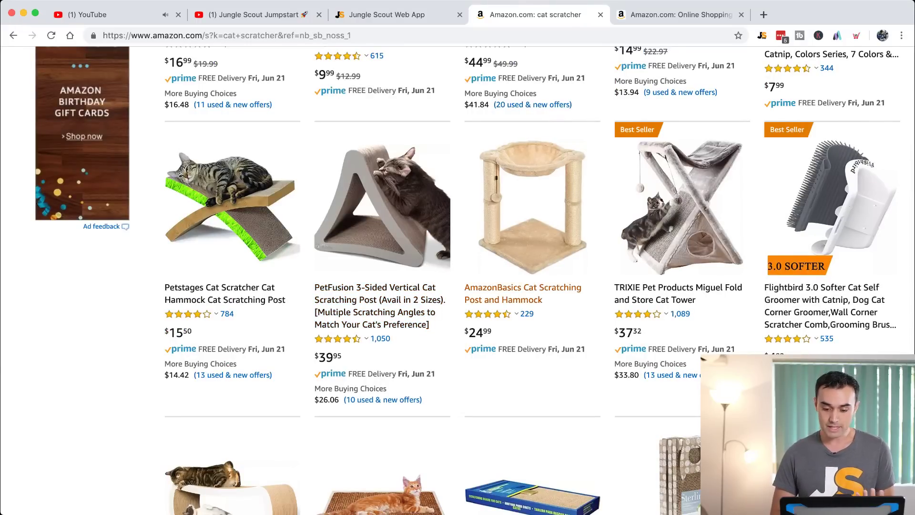
scroll(676, 291, "up", 15)
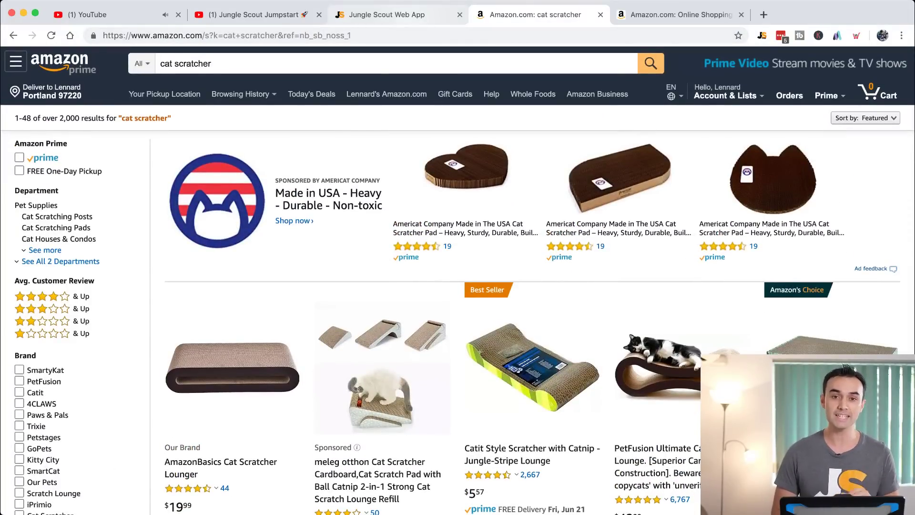
left_click(402, 15)
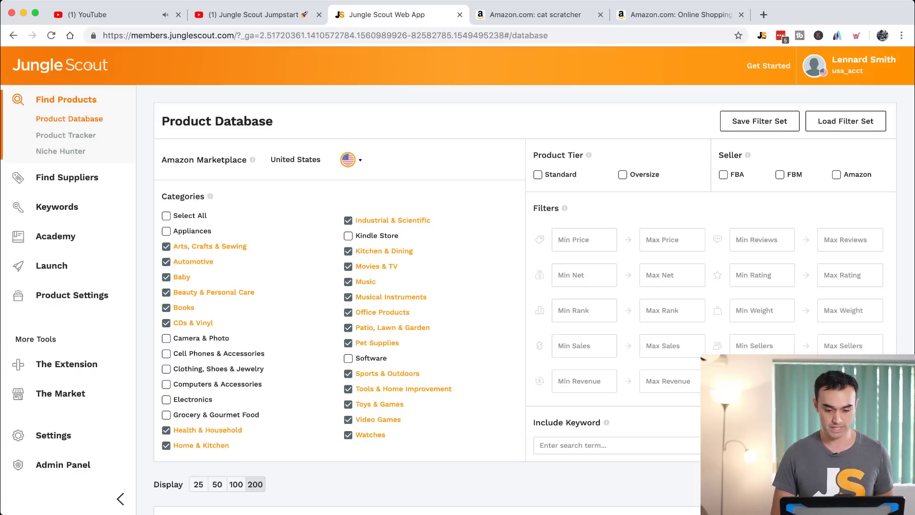
scroll(429, 286, "down", 2)
scroll(428, 286, "up", 3)
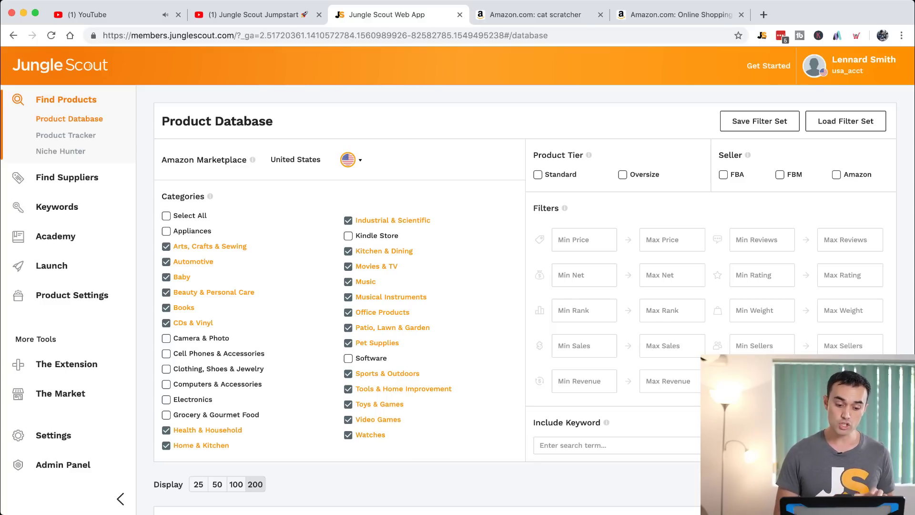
left_click(166, 369)
left_click(166, 369)
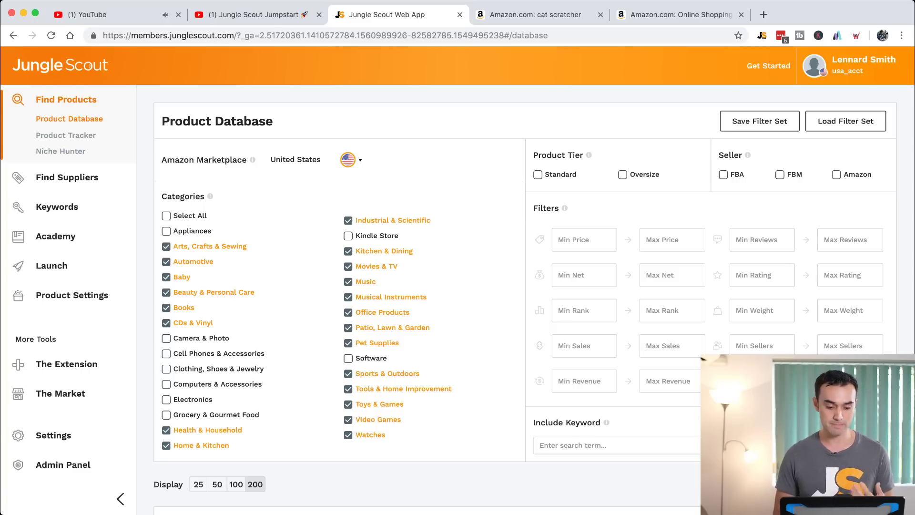
left_click(167, 414)
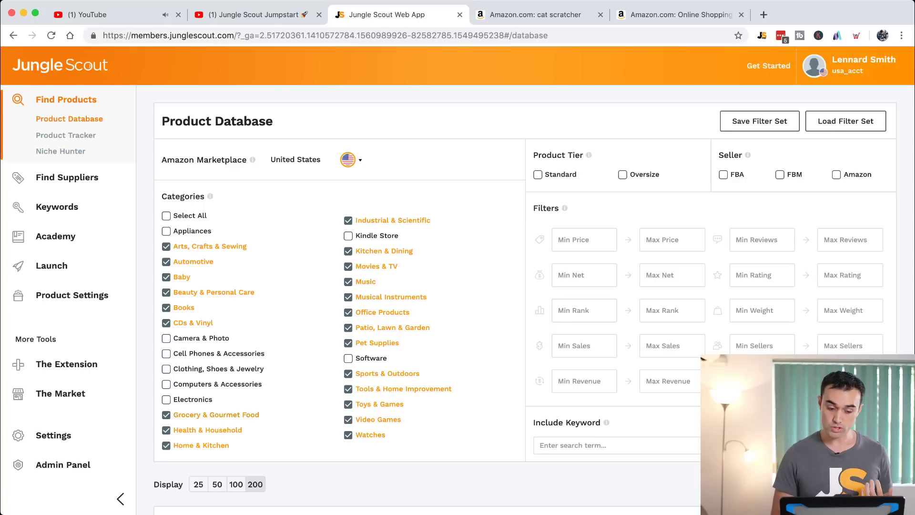
left_click(166, 415)
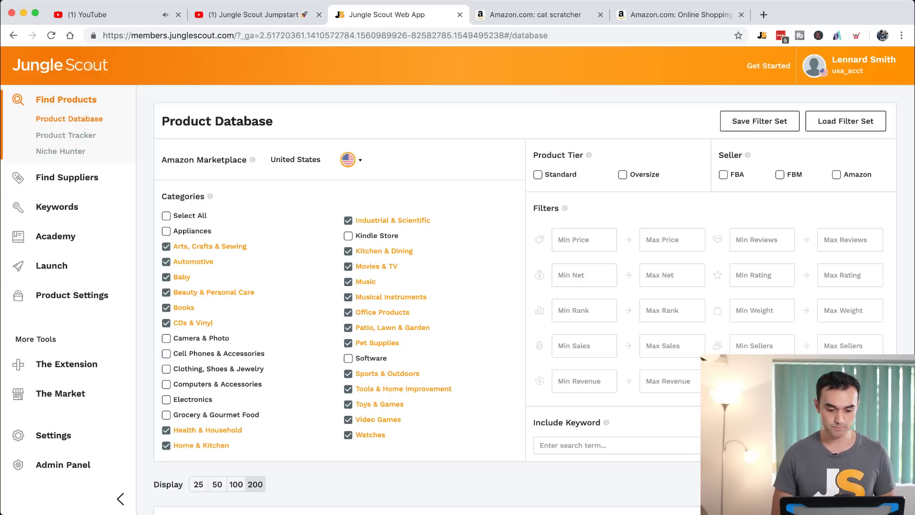
Step: Restrict the product search to the Standard product tier
left_click(538, 175)
left_click(538, 175)
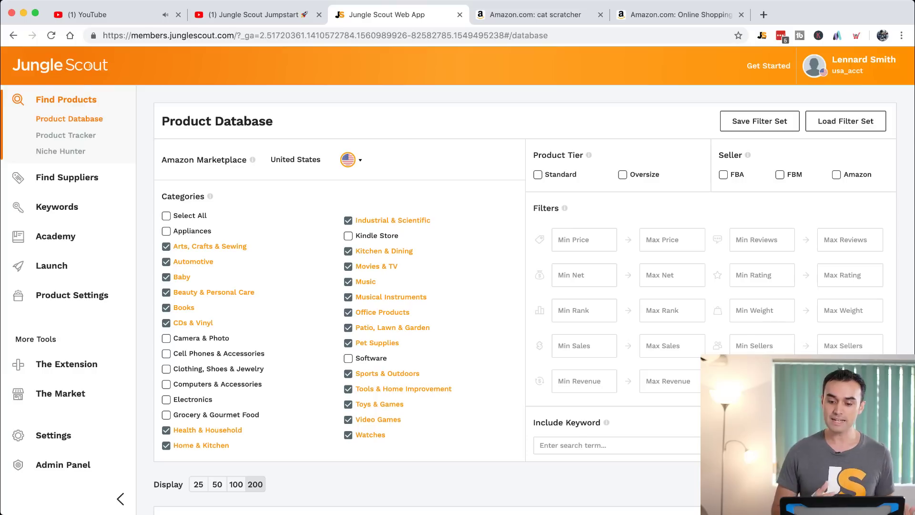
left_click(538, 175)
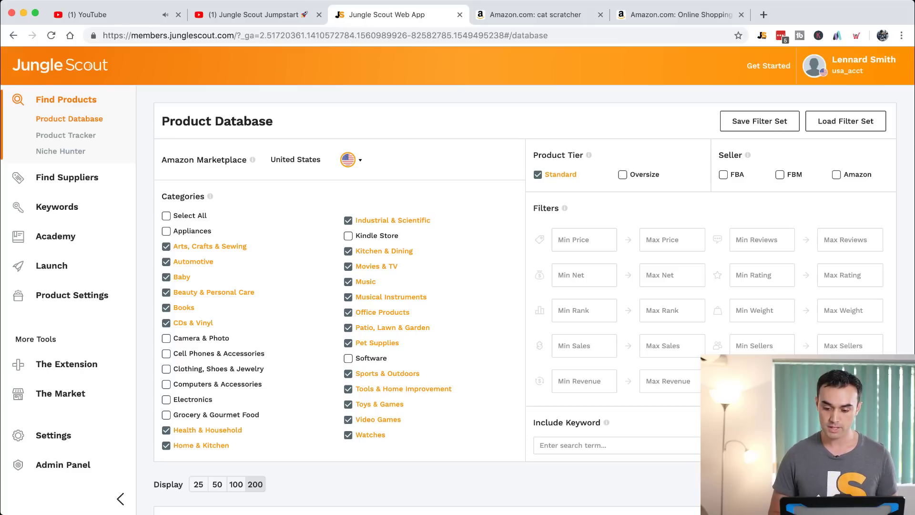
left_click(724, 175)
left_click(723, 174)
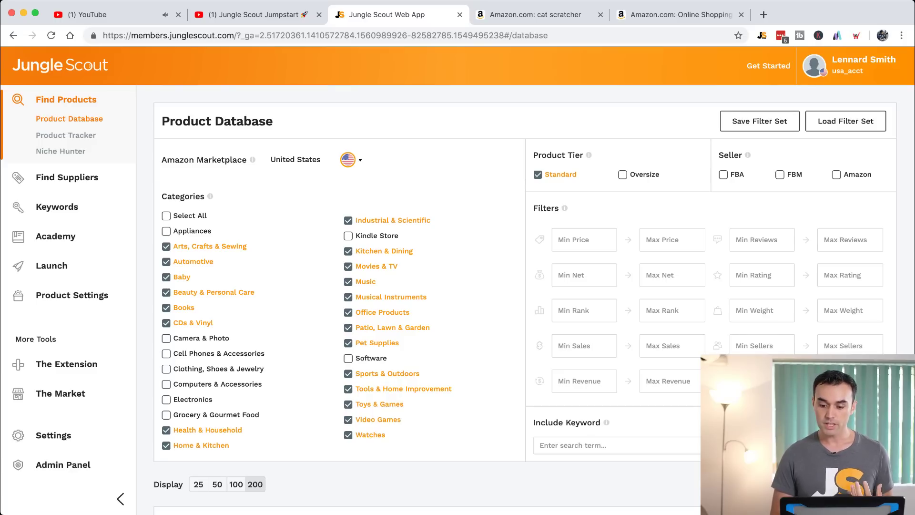
left_click(723, 175)
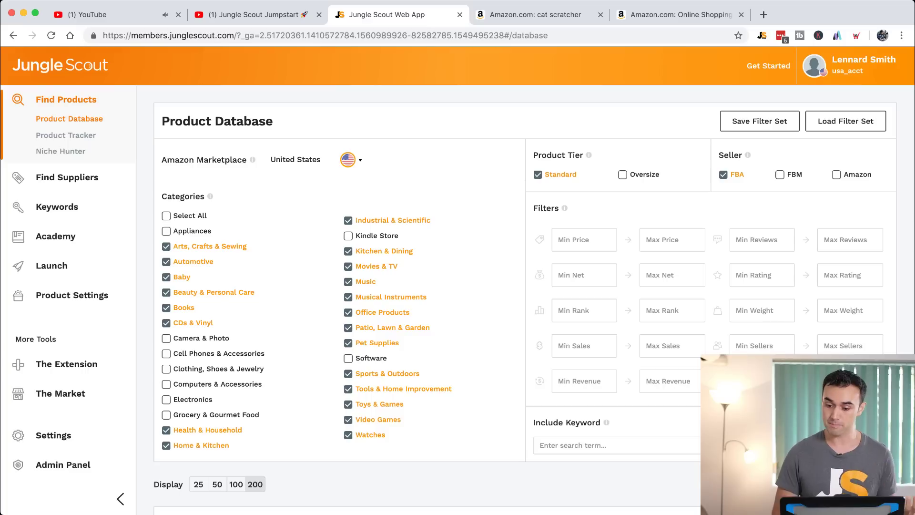
left_click(723, 175)
left_click(780, 174)
left_click(780, 175)
left_click(836, 175)
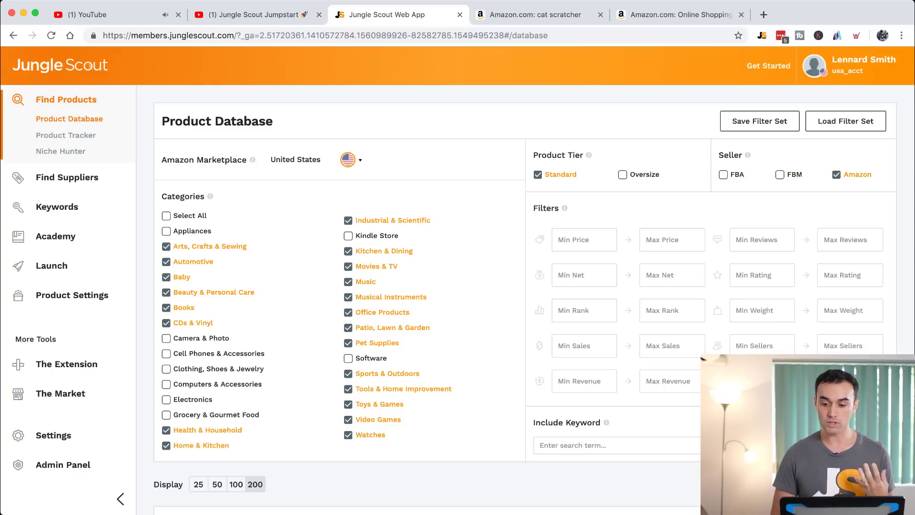
left_click(836, 175)
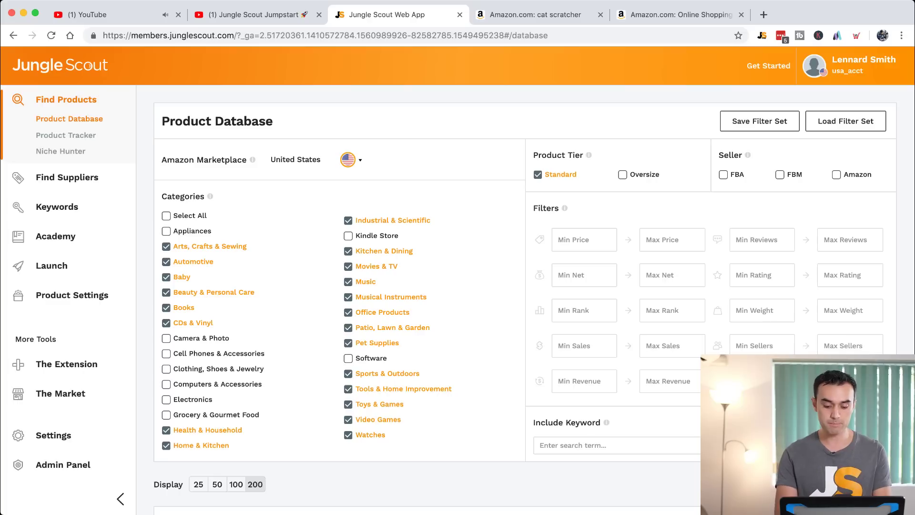
Step: Set the product filters to a price of 15 to 50, minimum sales of 300 and maximum reviews of 80
type("15")
key("Tab")
type("50")
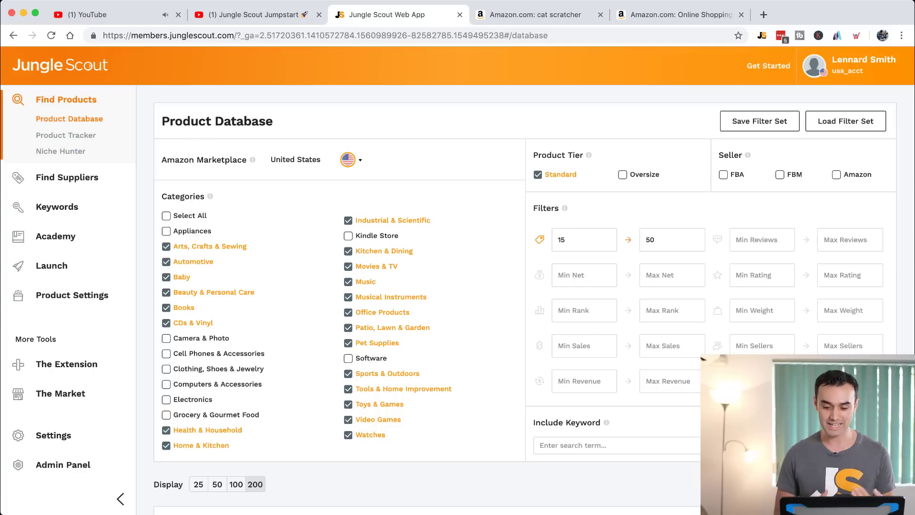
type("300")
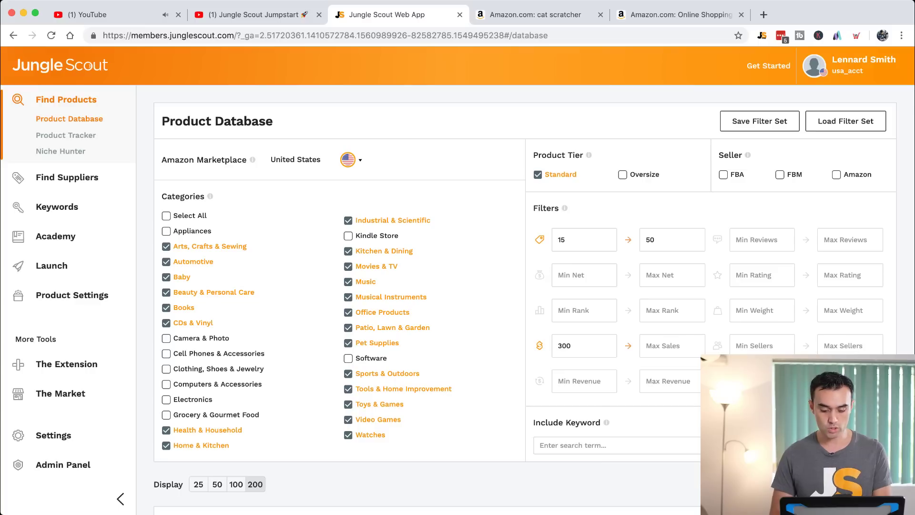
type("80")
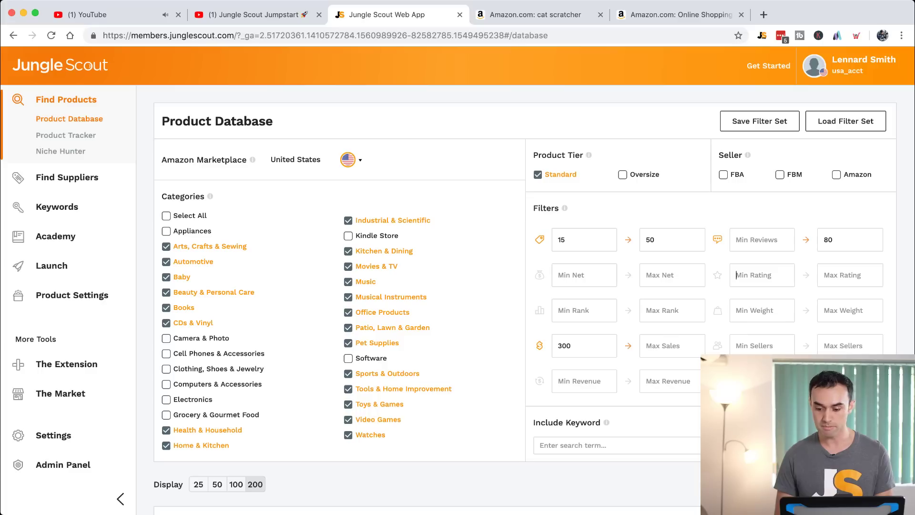
Step: Switch to the Amazon cat scratcher results to examine the Catit and meleg otthon products' star rating breakdowns, and return to Jungle Scout
key("ctrl+Tab")
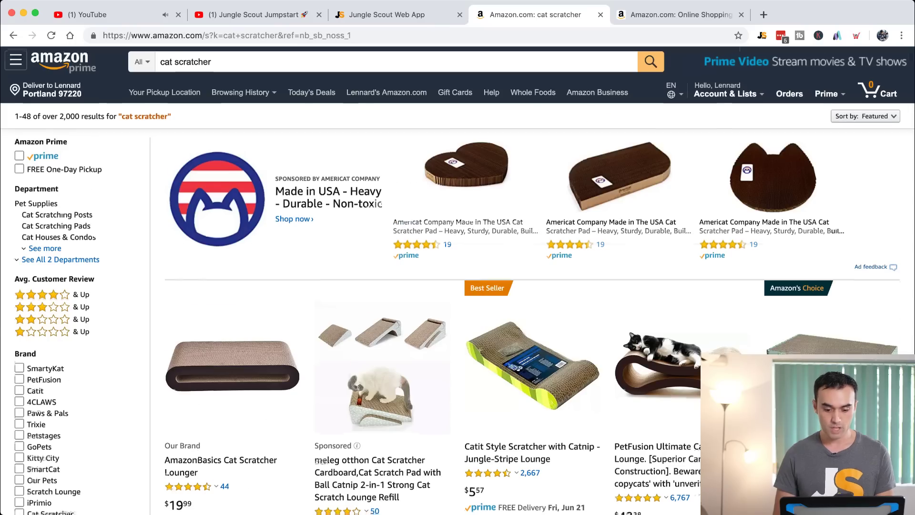
scroll(457, 281, "down", 5)
mouse_move(492, 237)
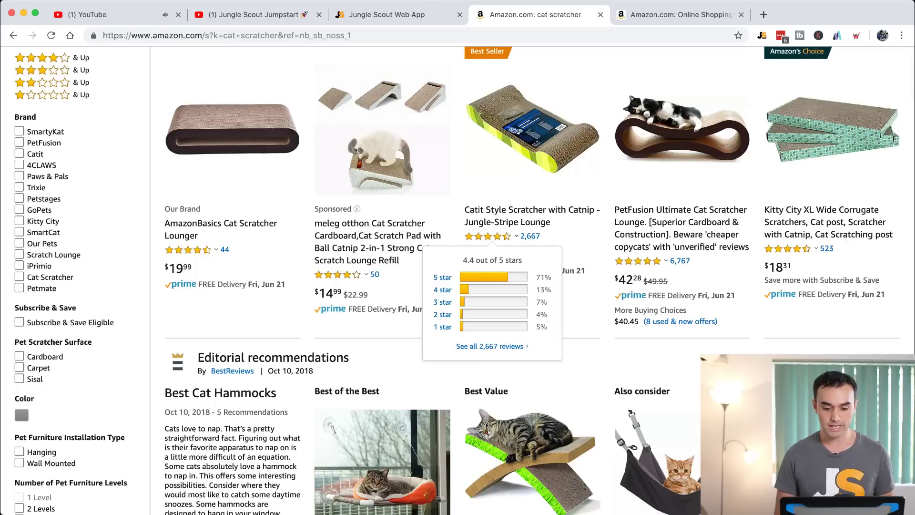
mouse_move(343, 274)
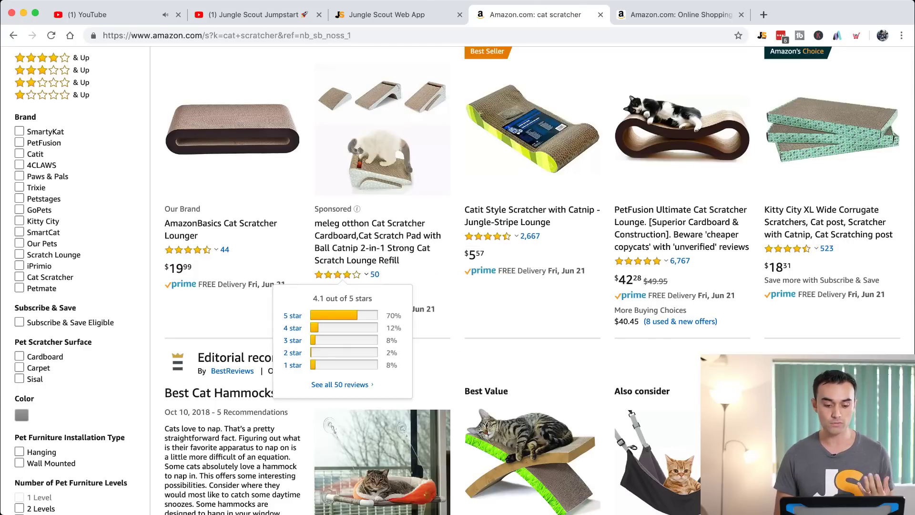
left_click(387, 15)
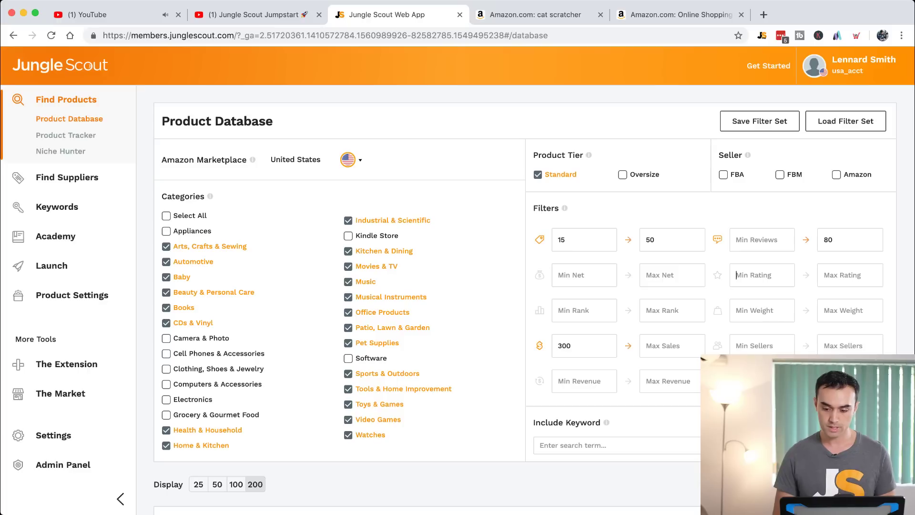
Step: Set the maximum rating filter to 3.5
left_click(824, 274)
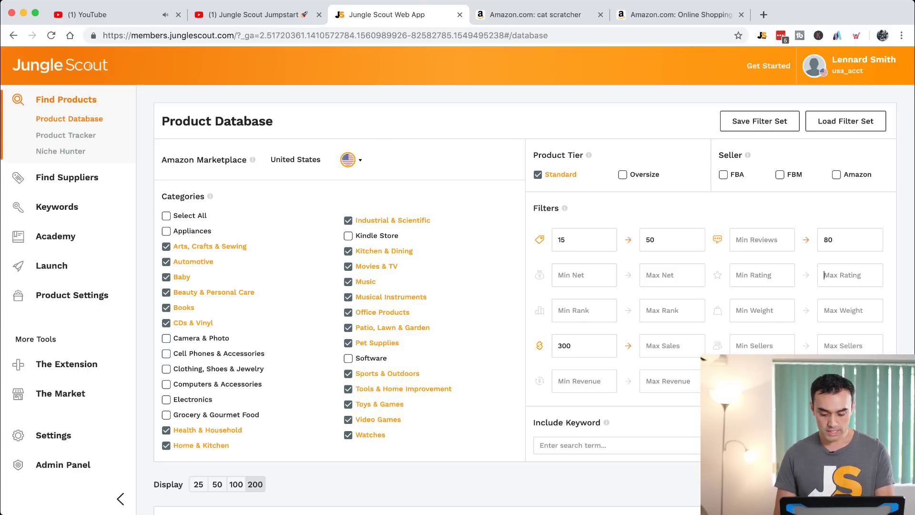
type("3.5")
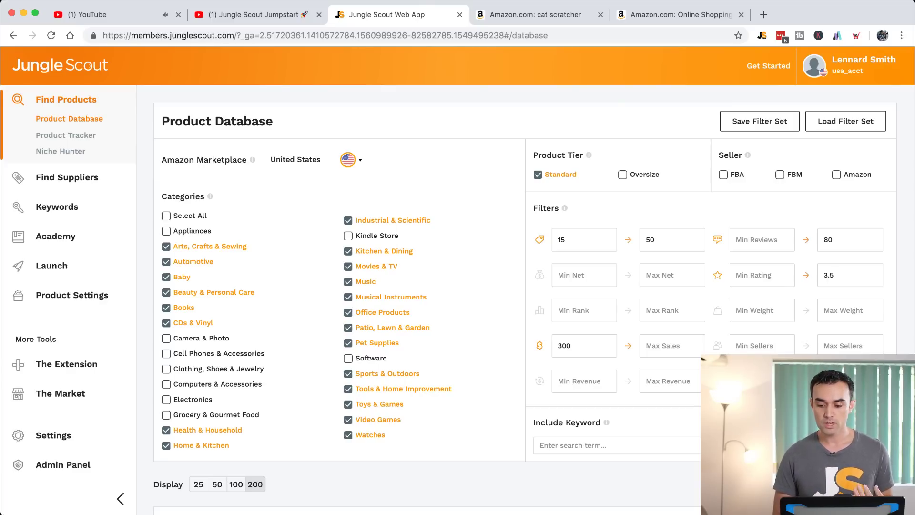
key("super+a")
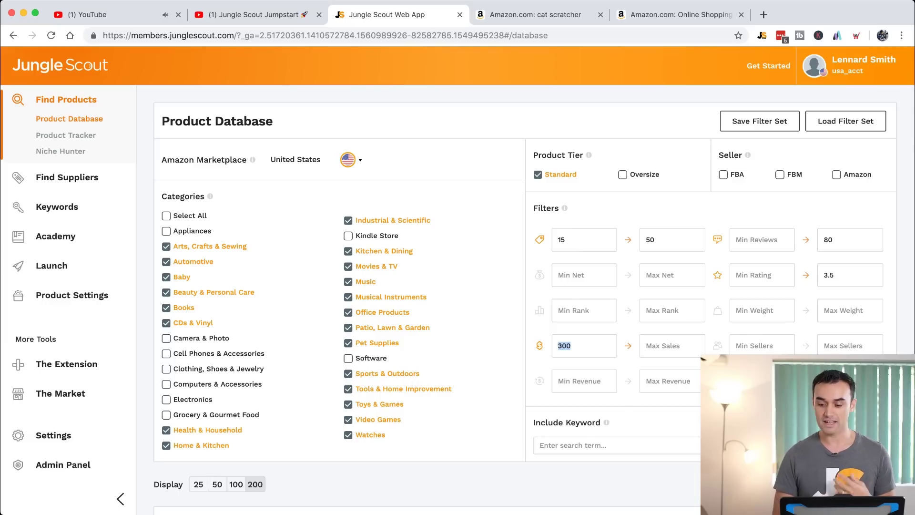
left_click(834, 275)
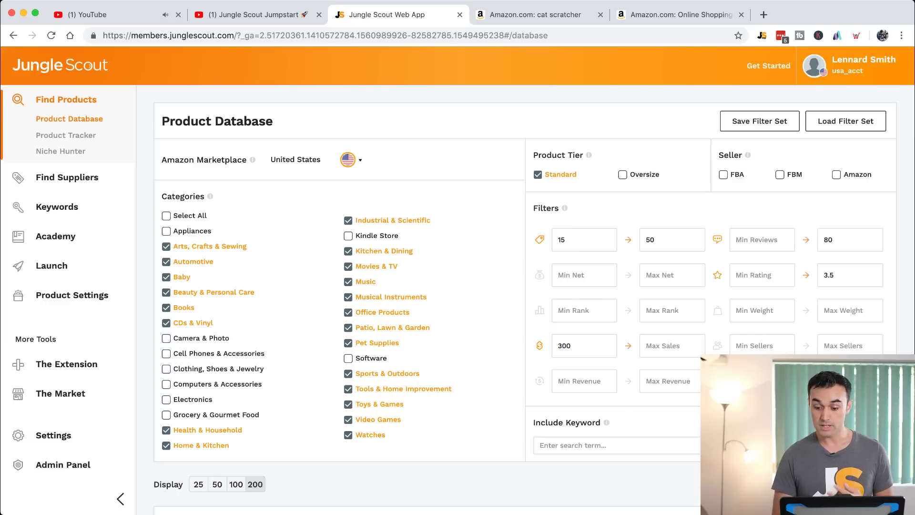
Step: Check the explanation of the Listing Quality Score filter and set its maximum to 5
scroll(525, 300, "down", 2)
left_click(762, 313)
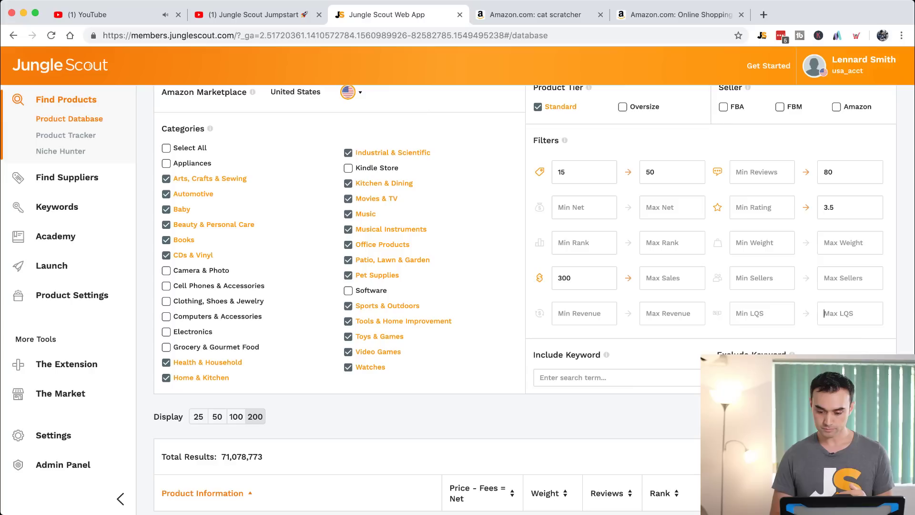
mouse_move(717, 314)
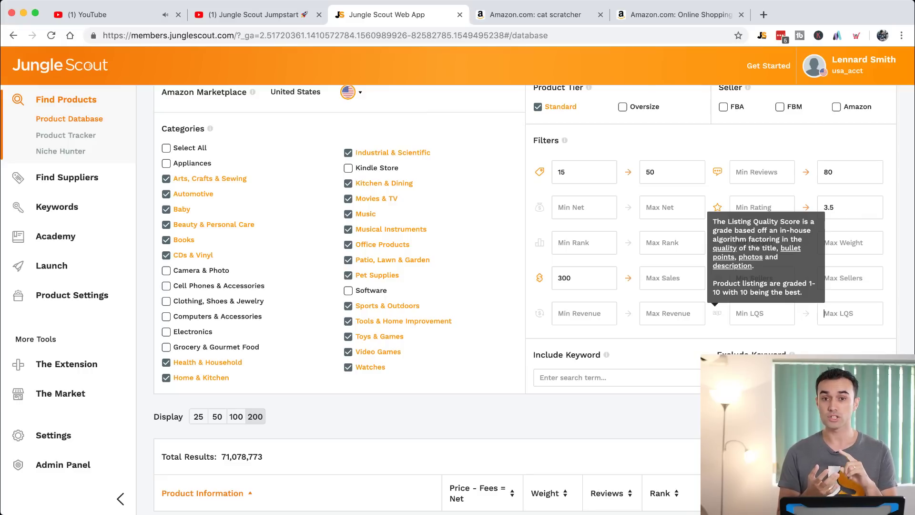
left_click(850, 314)
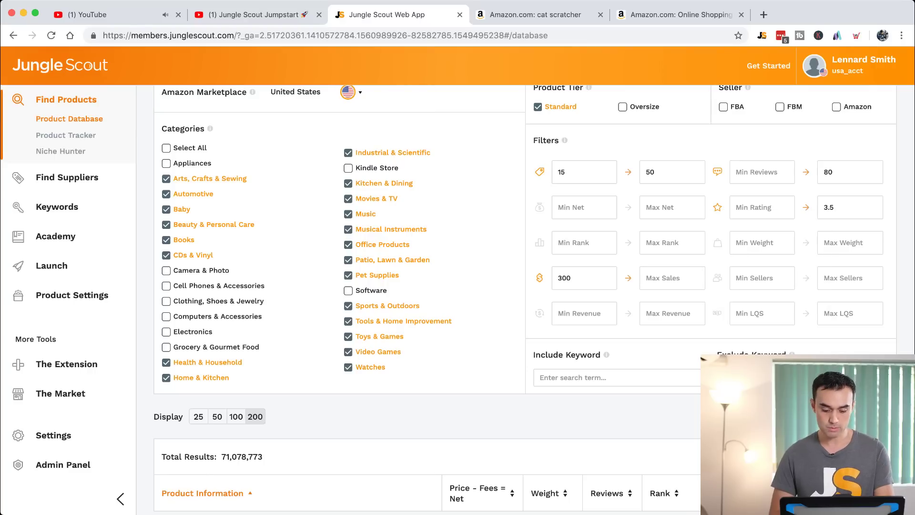
type("5")
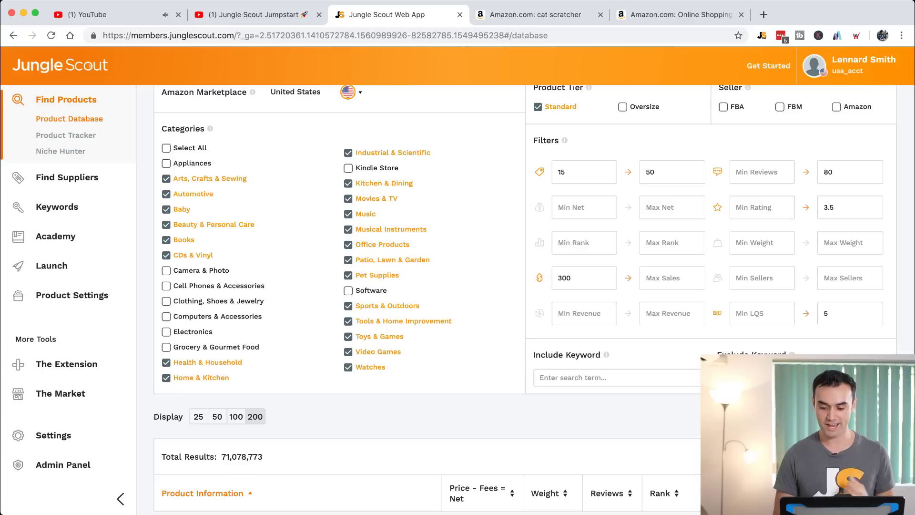
Step: Check the dialogs for saving the current filters as a preset and for loading user or Jungle Scout presets, closing each without changes
scroll(524, 286, "up", 2)
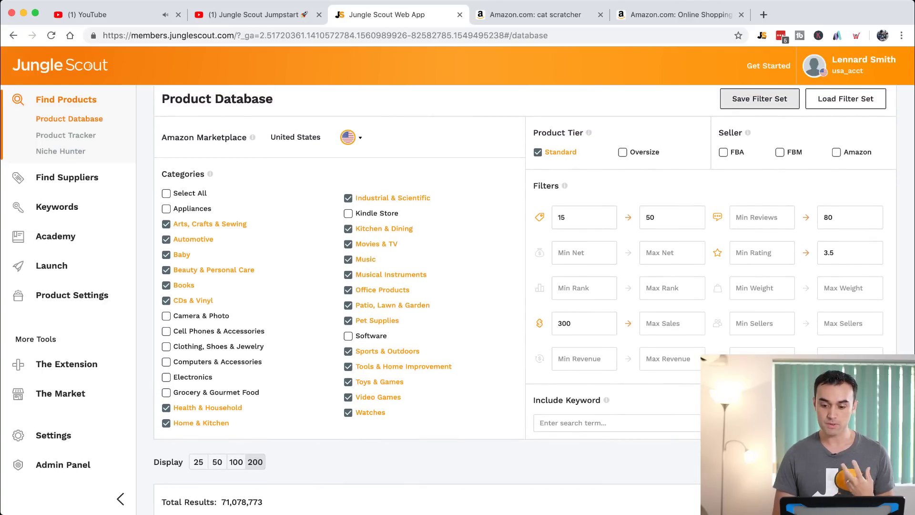
scroll(760, 110, "up", 1)
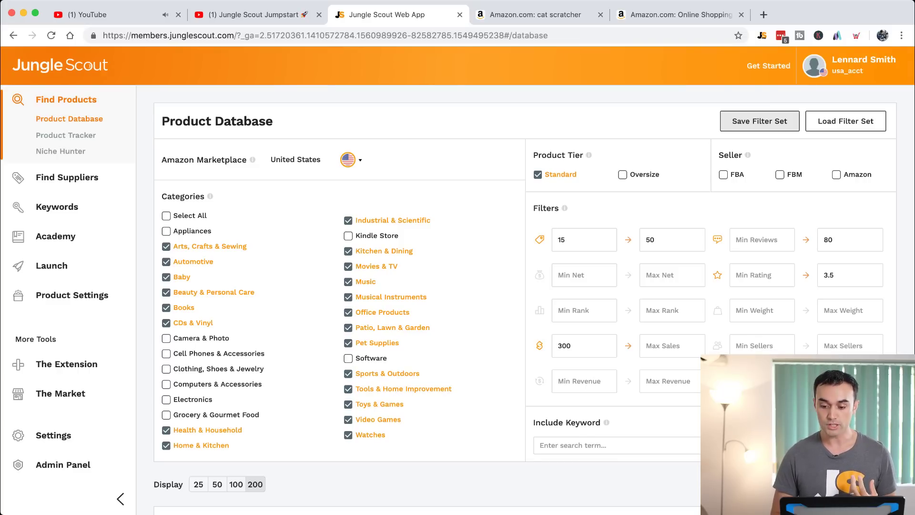
left_click(759, 121)
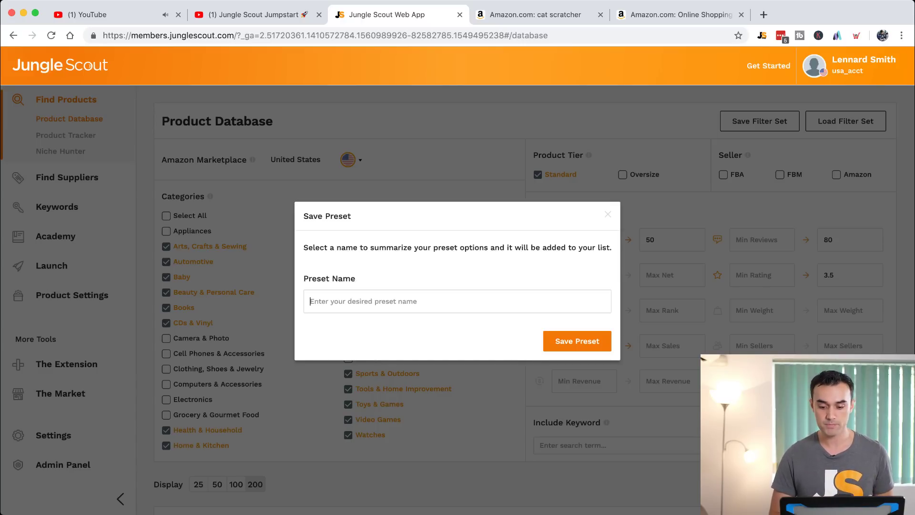
key("Escape")
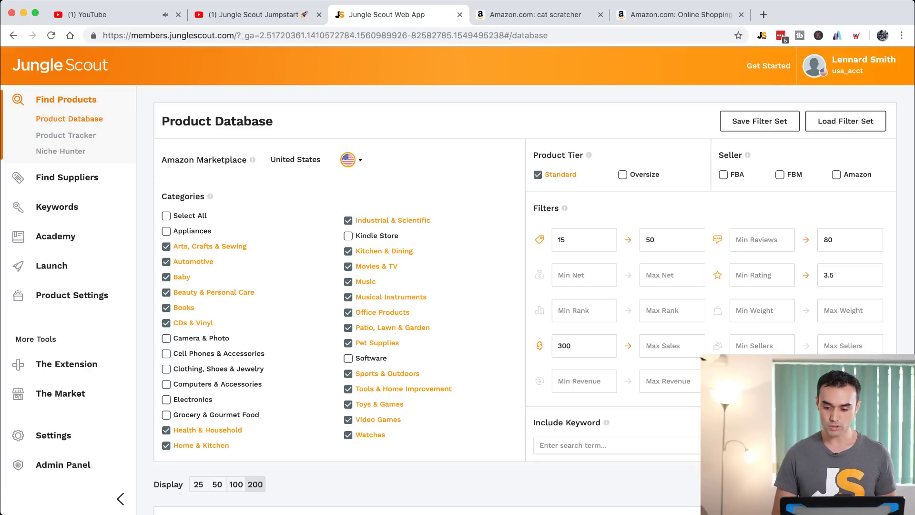
left_click(845, 121)
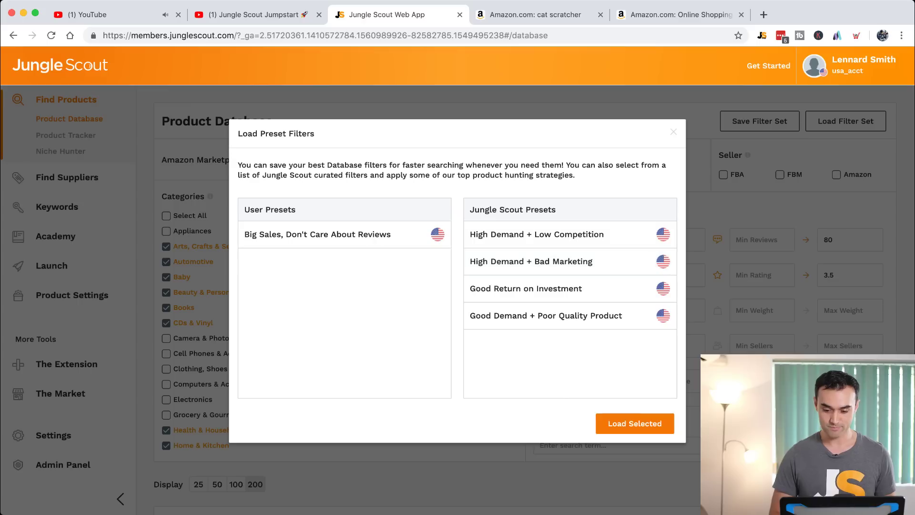
left_click(673, 132)
Step: Run the product search with the current filters and look over the first results
scroll(667, 286, "down", 3)
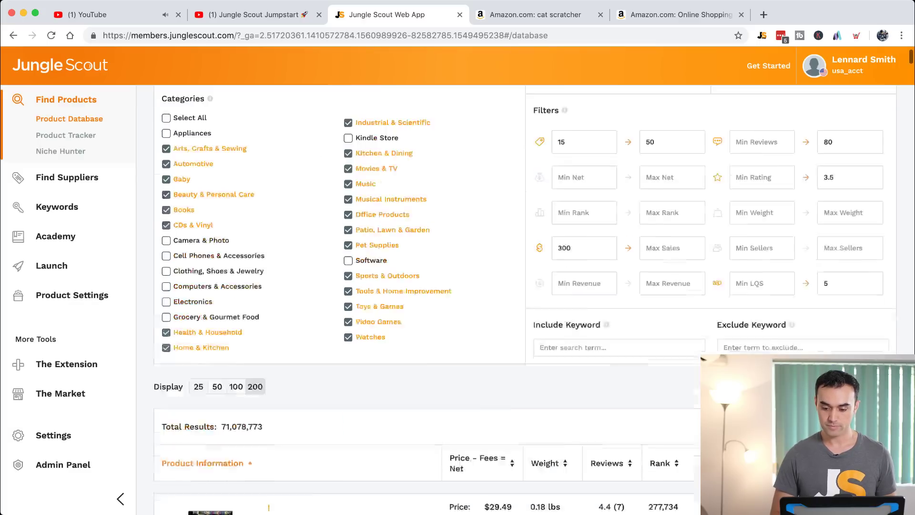
left_click(864, 336)
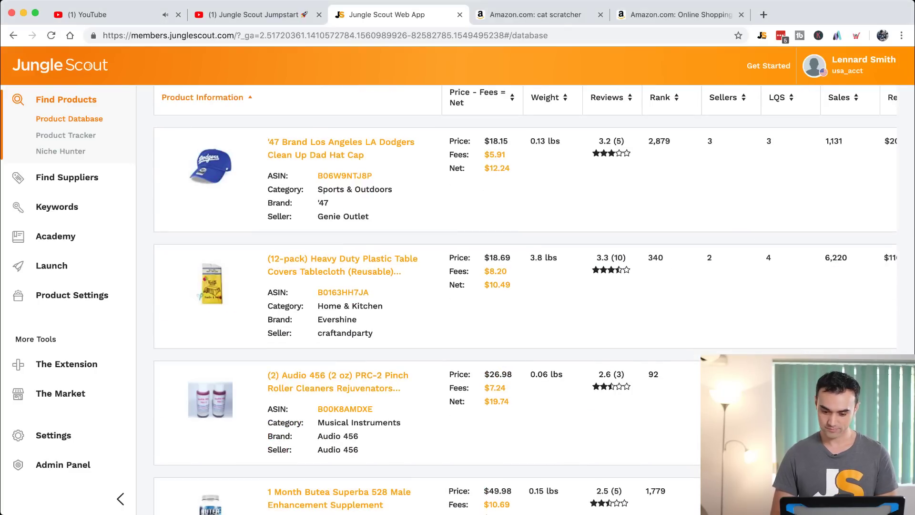
scroll(524, 300, "up", 1)
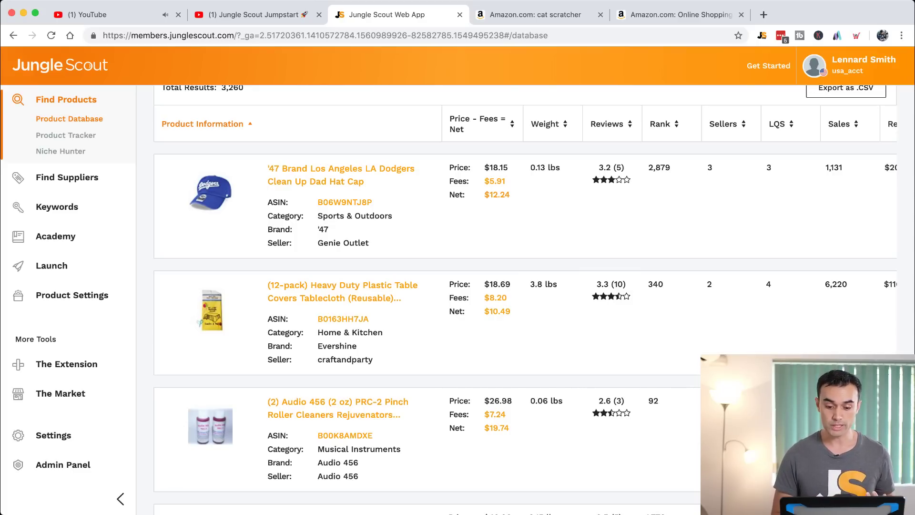
Step: Open the FBA Profit Calculator for the '47 Brand LA Dodgers cap and calculate the profit with a product cost of $6
left_click(496, 195)
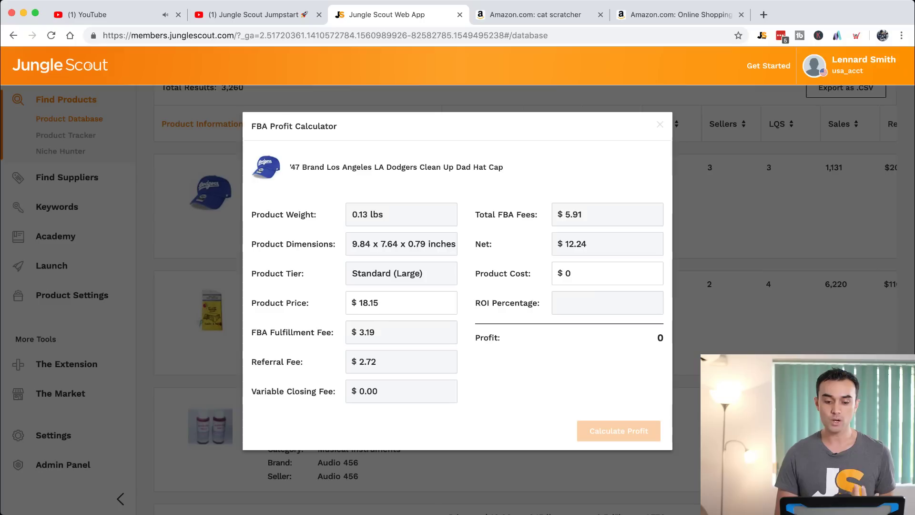
triple_click(396, 167)
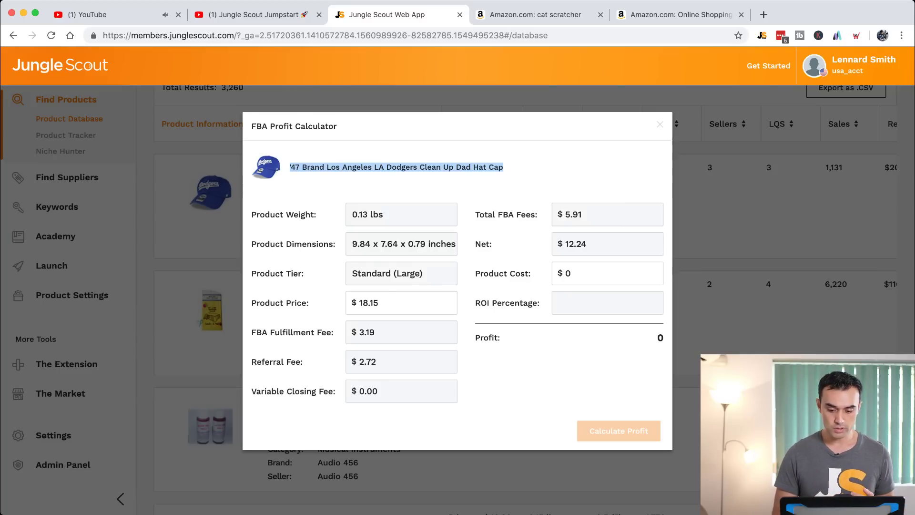
double_click(567, 273)
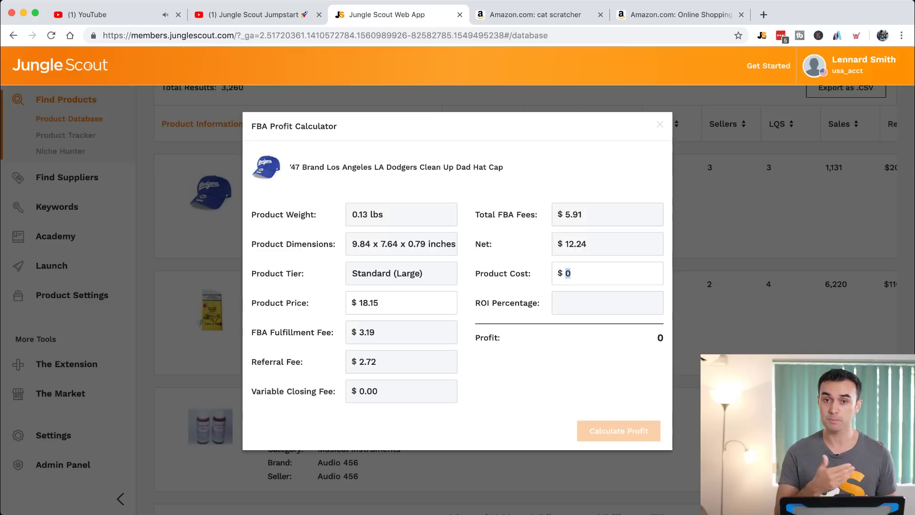
type("6")
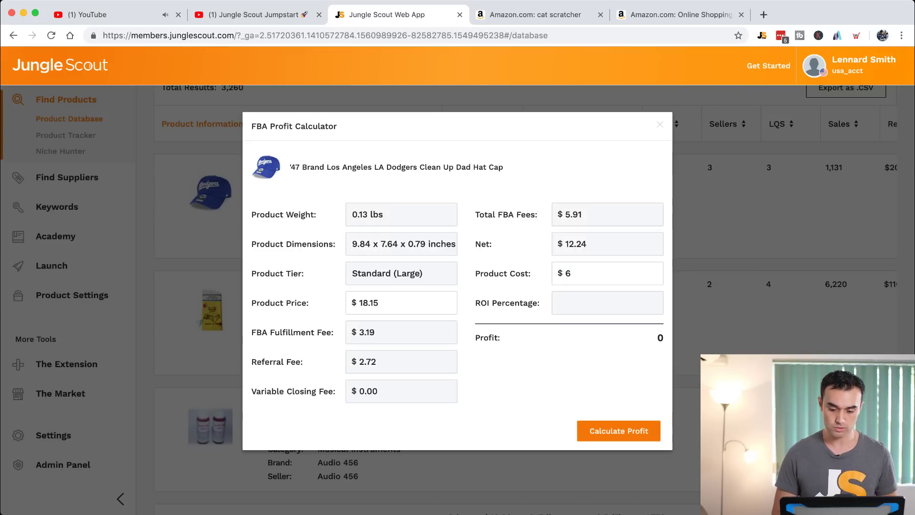
key("Return")
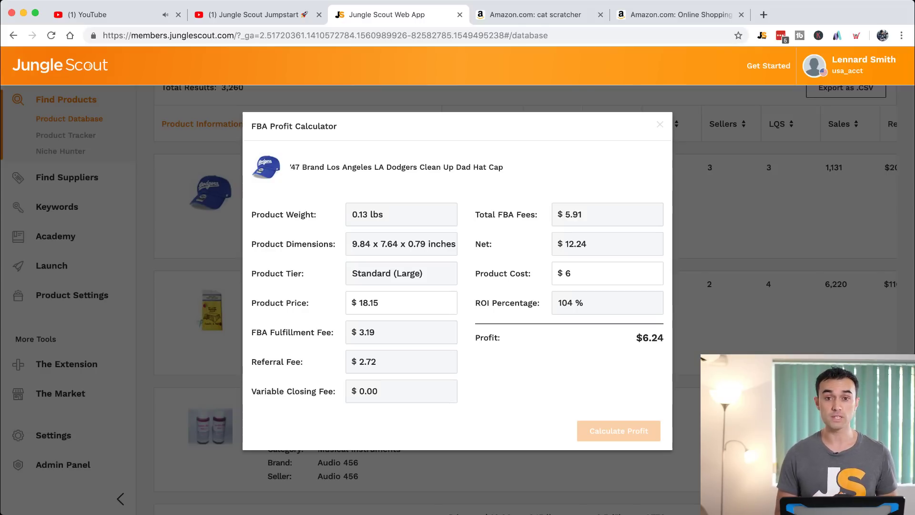
Step: Recalculate the cap's profit with a product price of $20 and again with $10
key("shift+Tab")
type("20")
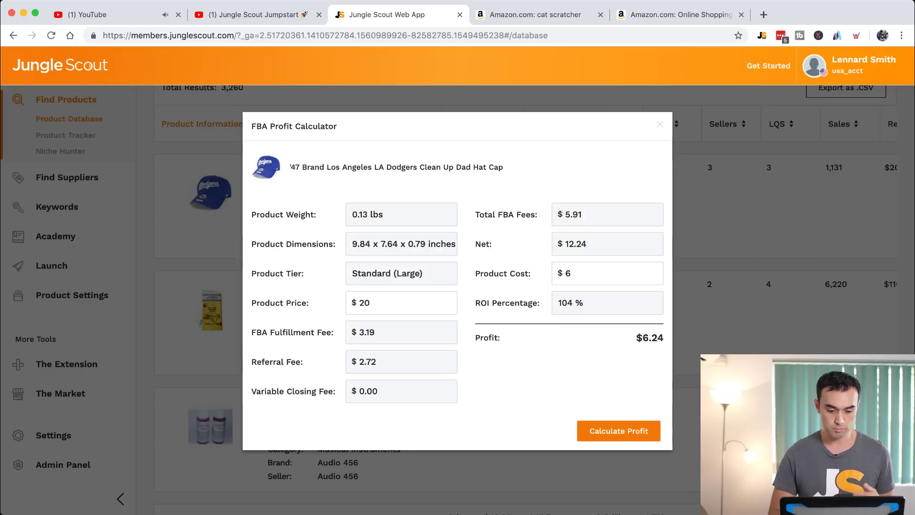
key("Return")
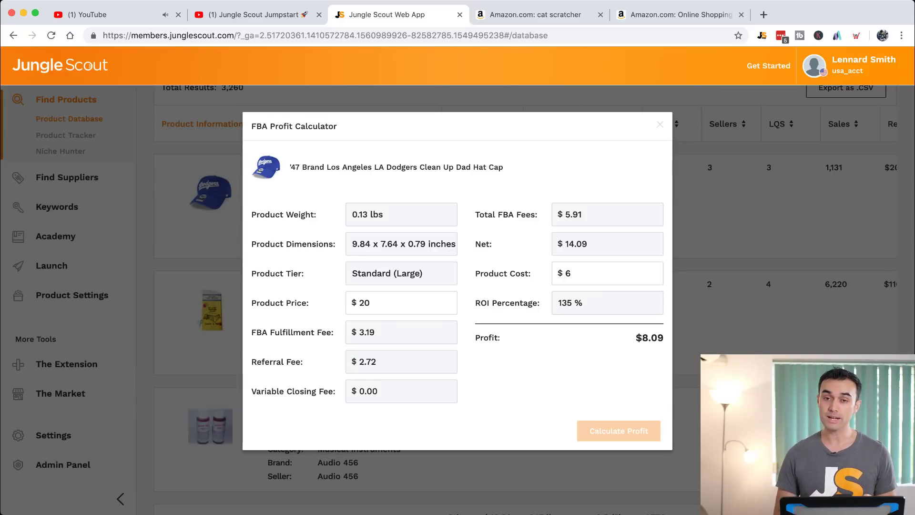
key("super+a")
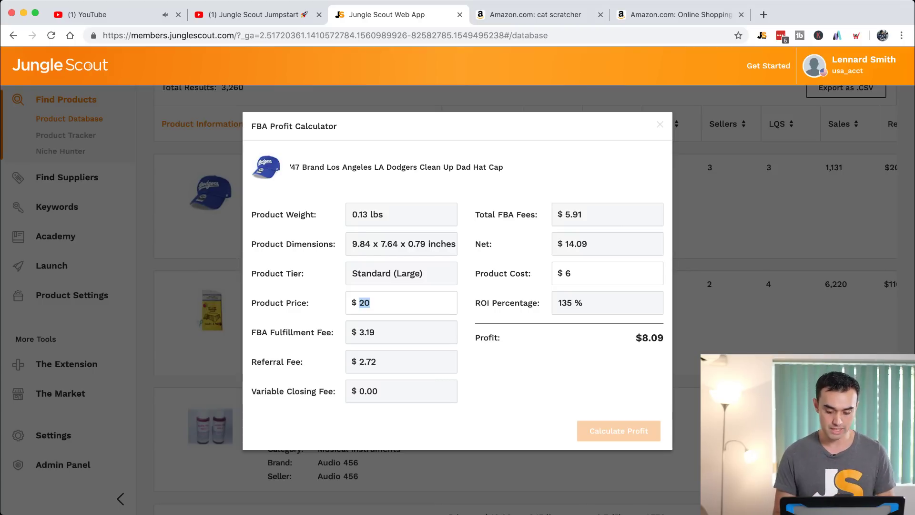
type("10")
key("Return")
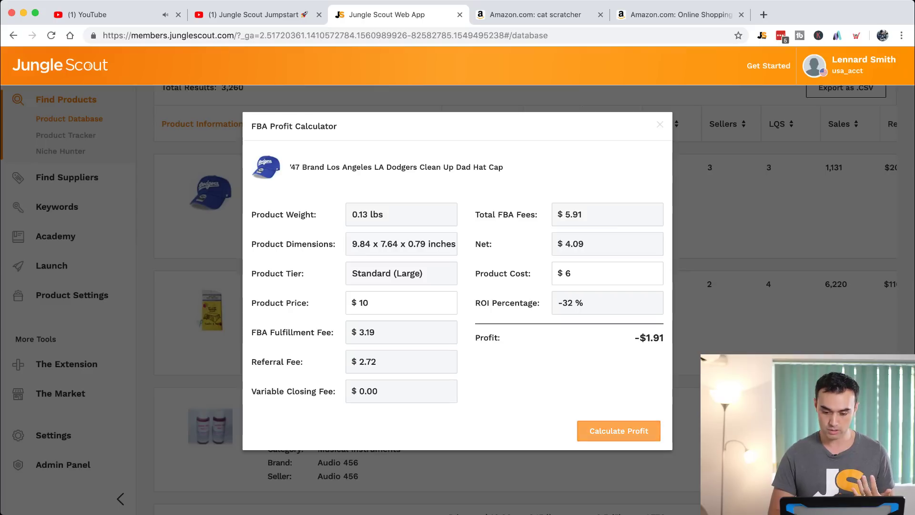
Step: Recalculate the cap's profit with a product price of $12 and close the profit calculator
double_click(654, 337)
double_click(363, 303)
type("12")
key("Return")
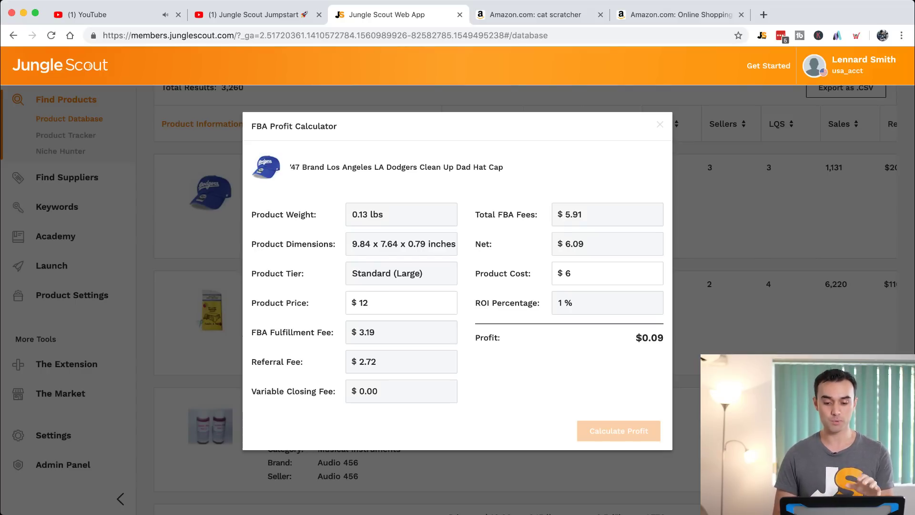
key("Escape")
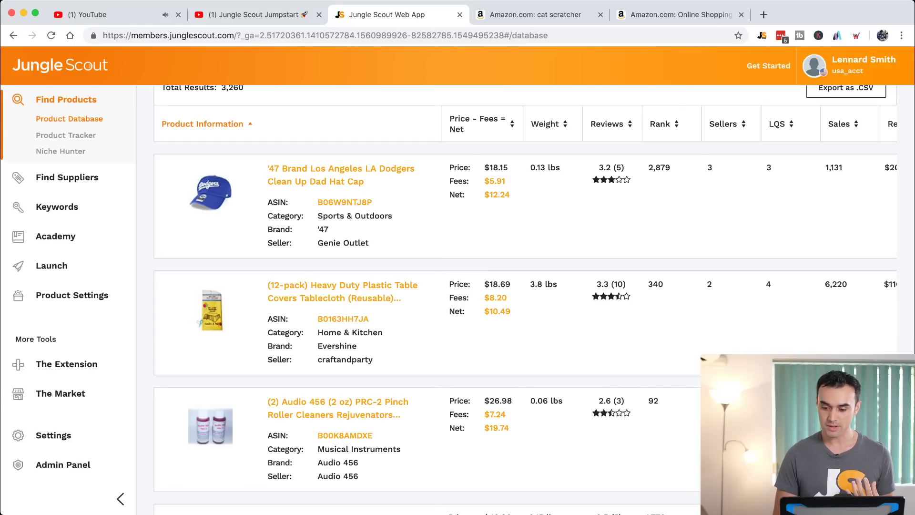
Step: Check the sales and revenue columns and the group options for the 12-pack Heavy Duty Plastic Table Covers, without adding the product
scroll(524, 298, "right", 3)
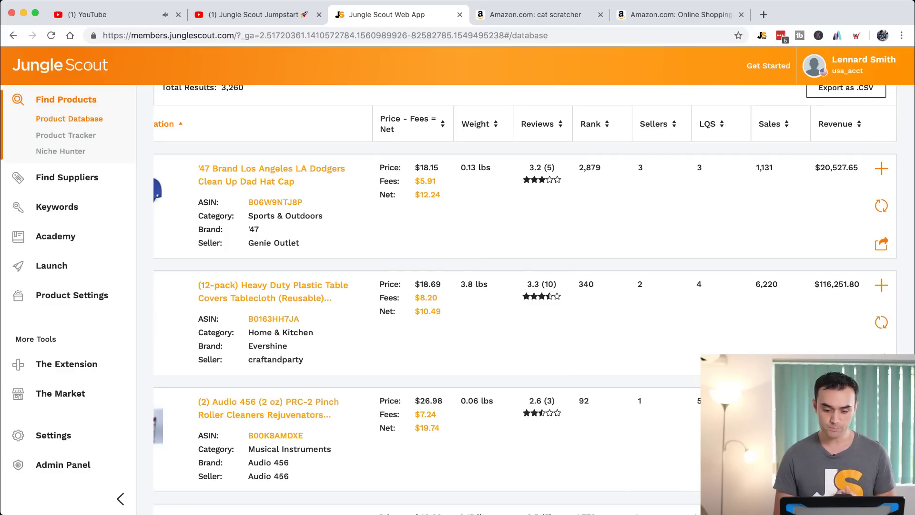
scroll(881, 322, "down", 1)
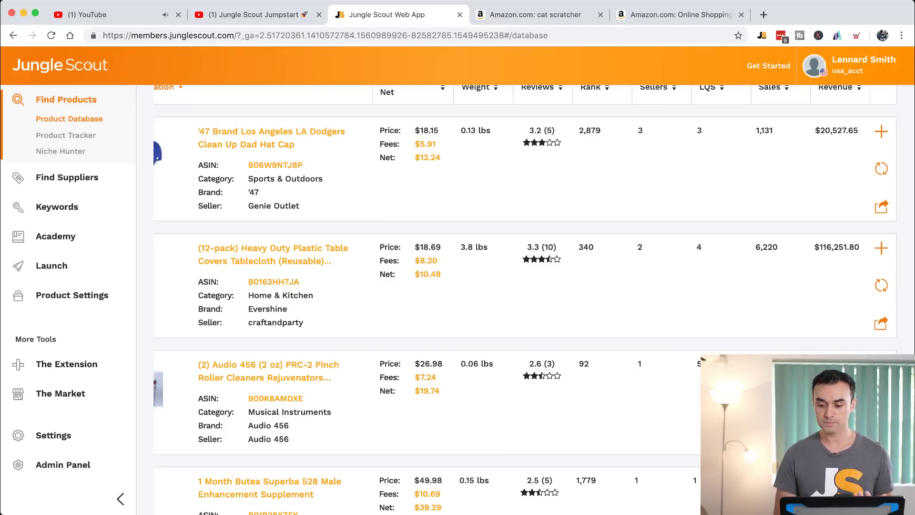
left_click(881, 247)
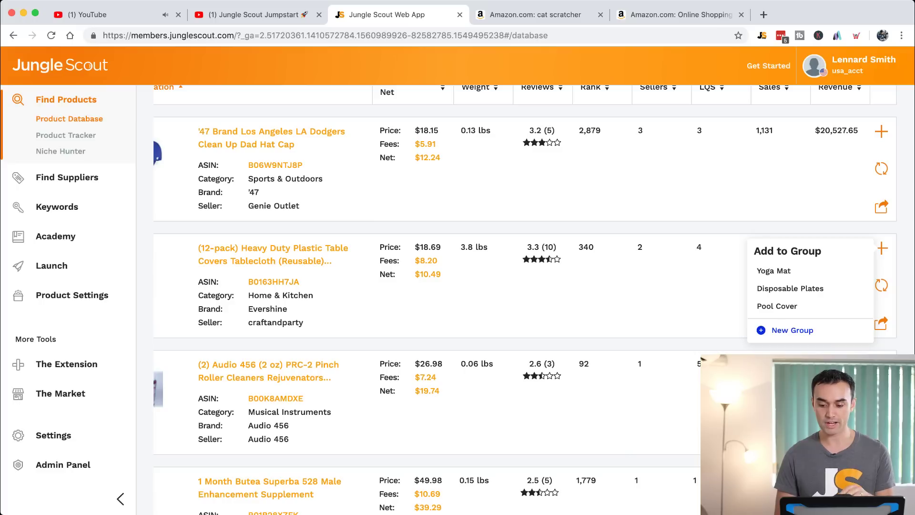
left_click(881, 247)
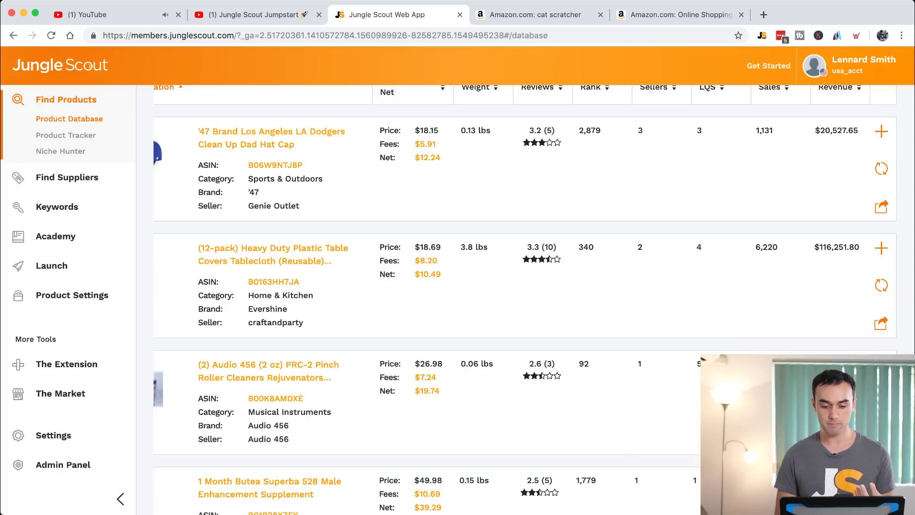
Step: Add the 10-piece 100% Cotton Gym Towels product to a new United States tracking group named Gym Towels
scroll(524, 286, "left", 2)
scroll(524, 286, "down", 7)
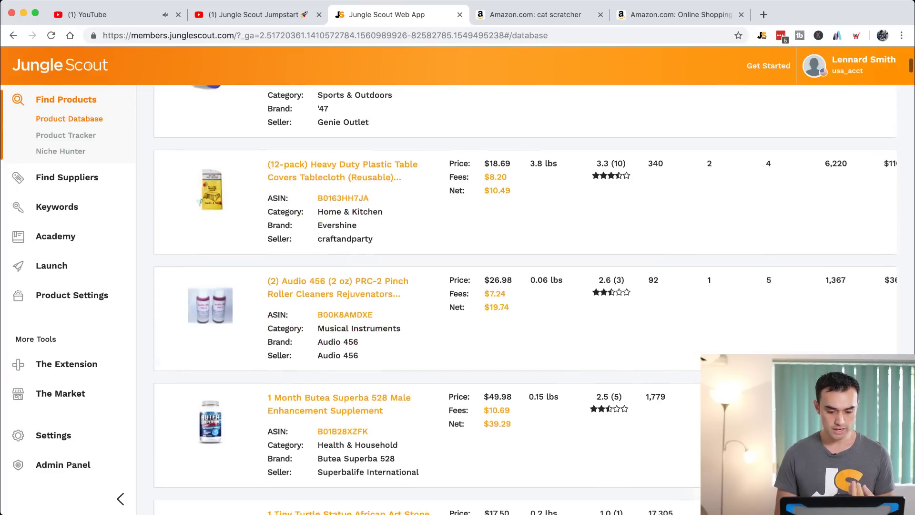
scroll(524, 286, "down", 3)
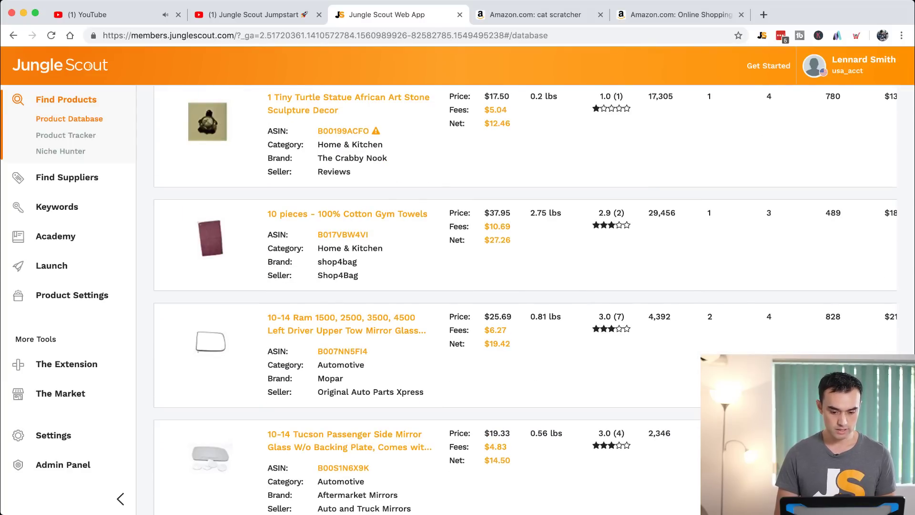
scroll(524, 285, "right", 1)
left_click(881, 214)
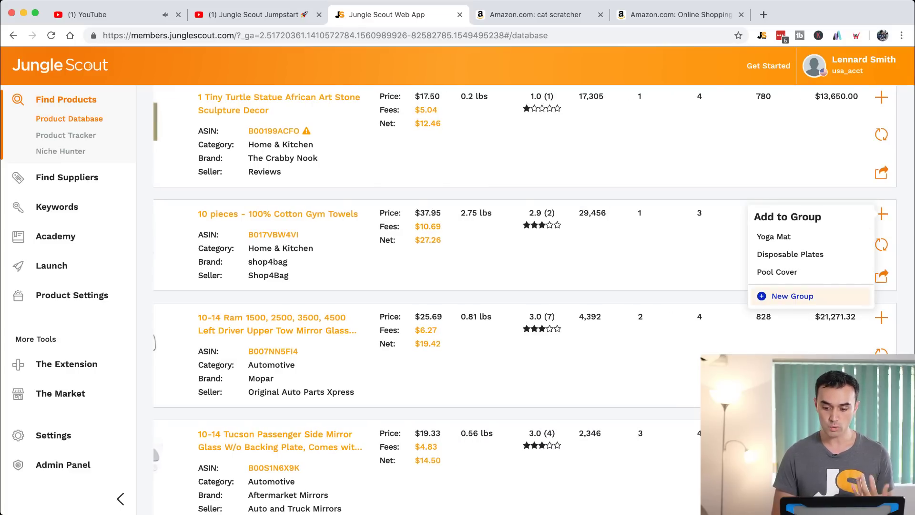
left_click(792, 296)
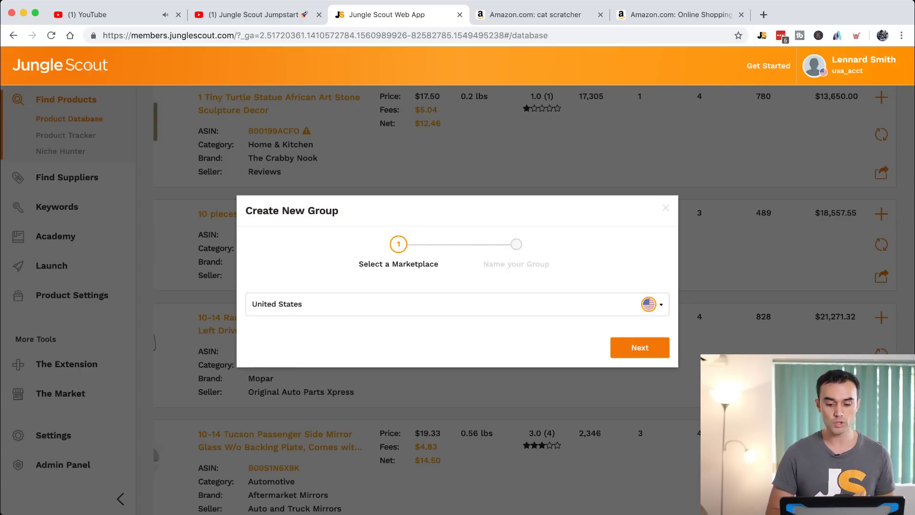
left_click(640, 348)
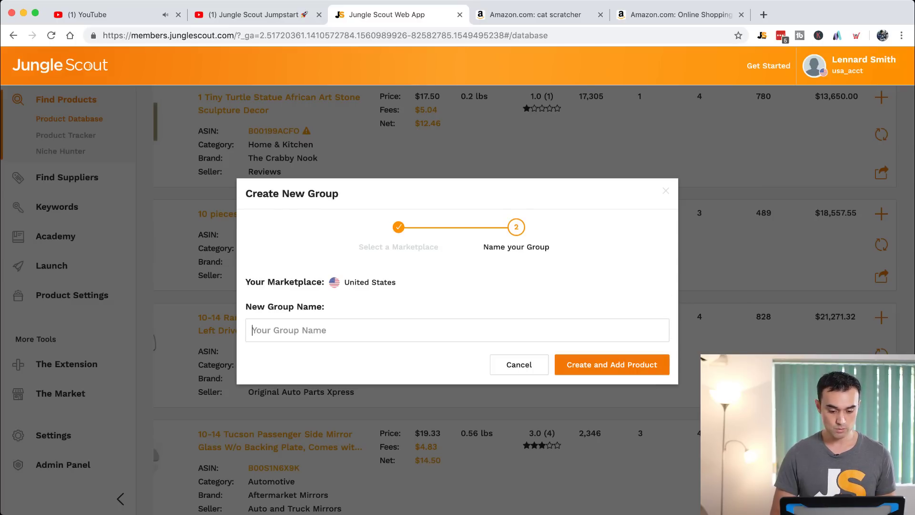
type("Gym Towels")
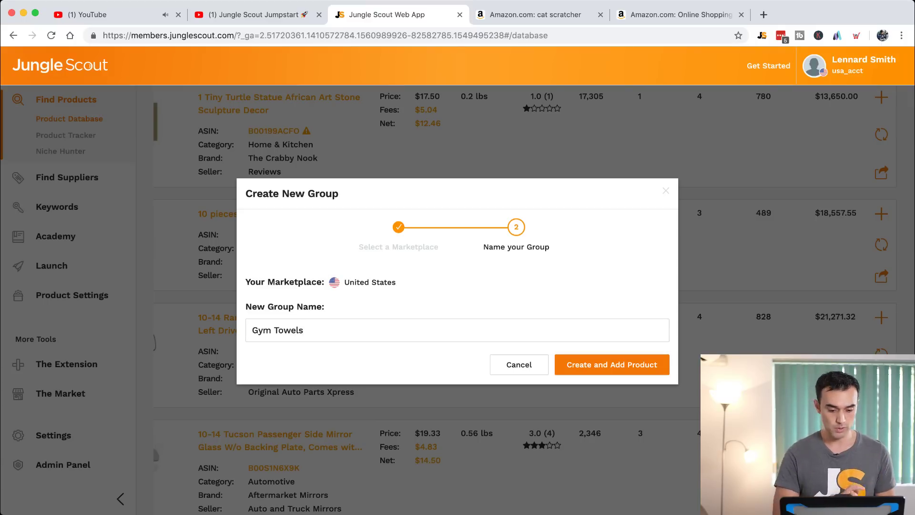
key("Return")
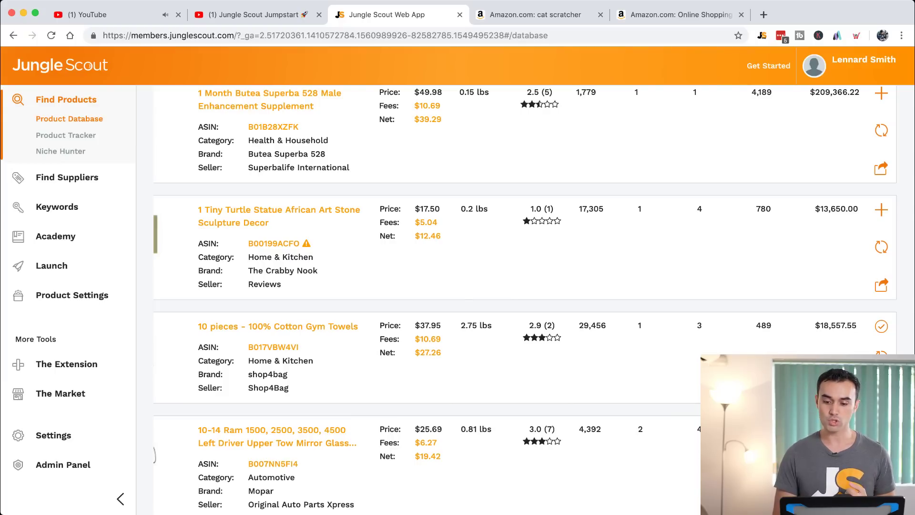
Step: Open Niche Hunter and examine its filter settings and list of niches
scroll(524, 295, "left", 3)
scroll(524, 295, "up", 15)
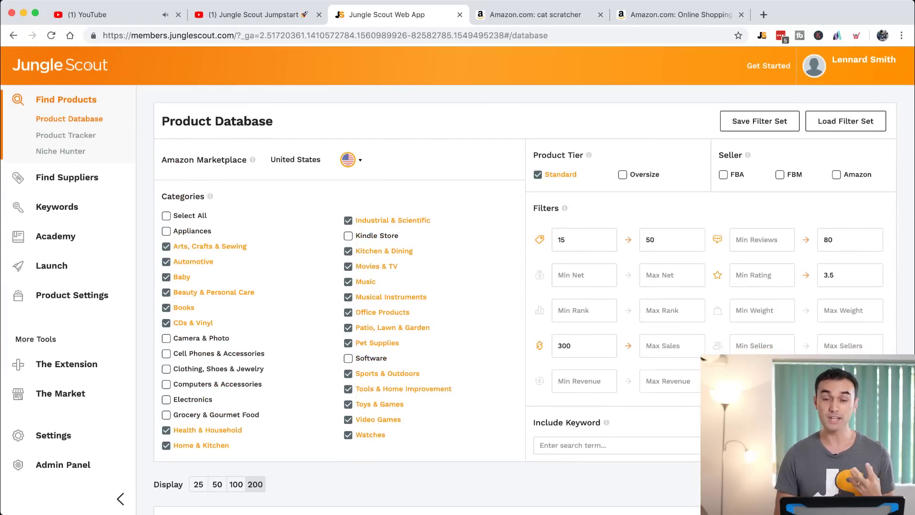
left_click(60, 151)
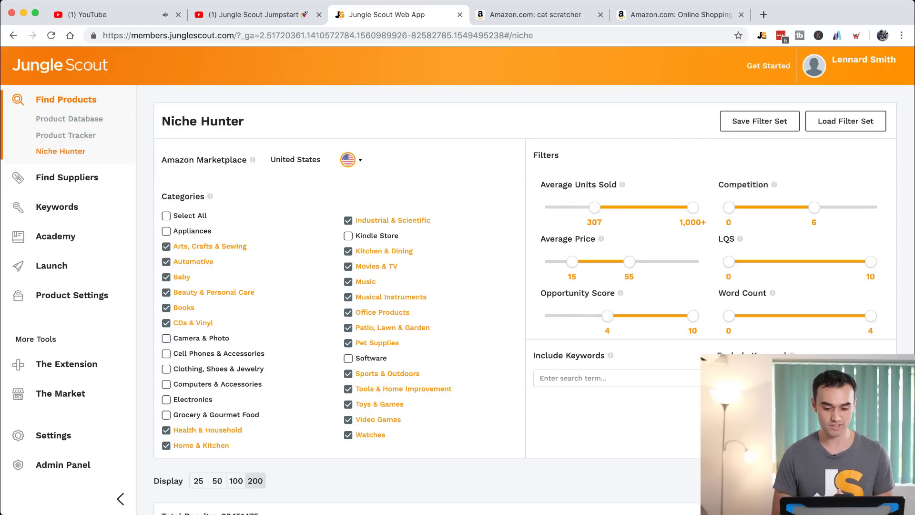
key("super+Tab")
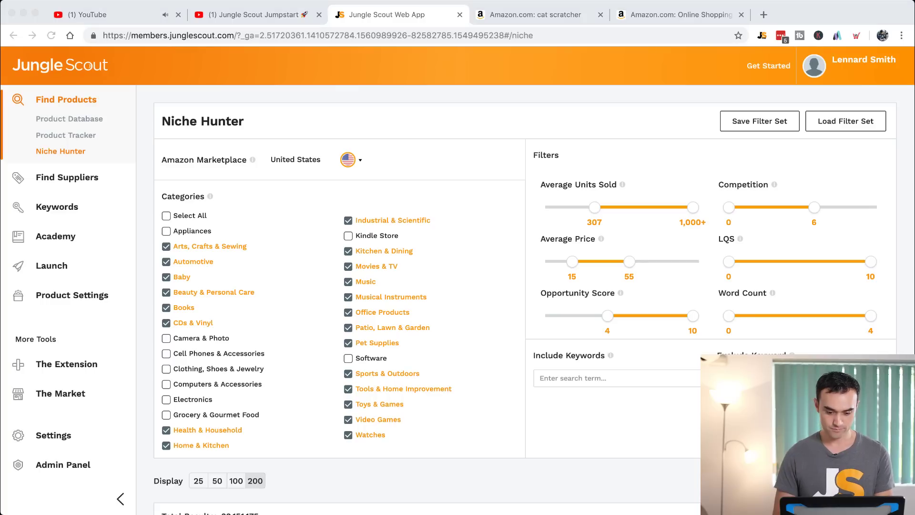
key("super+Tab")
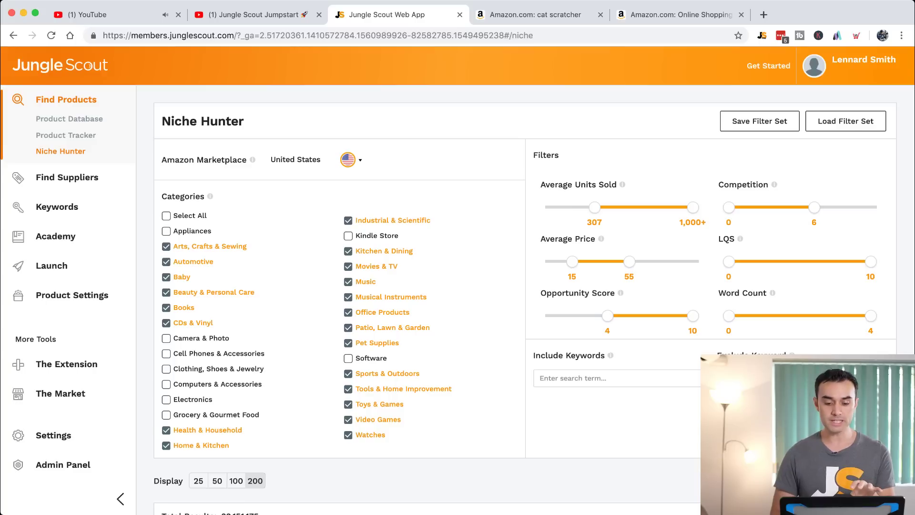
scroll(524, 300, "down", 8)
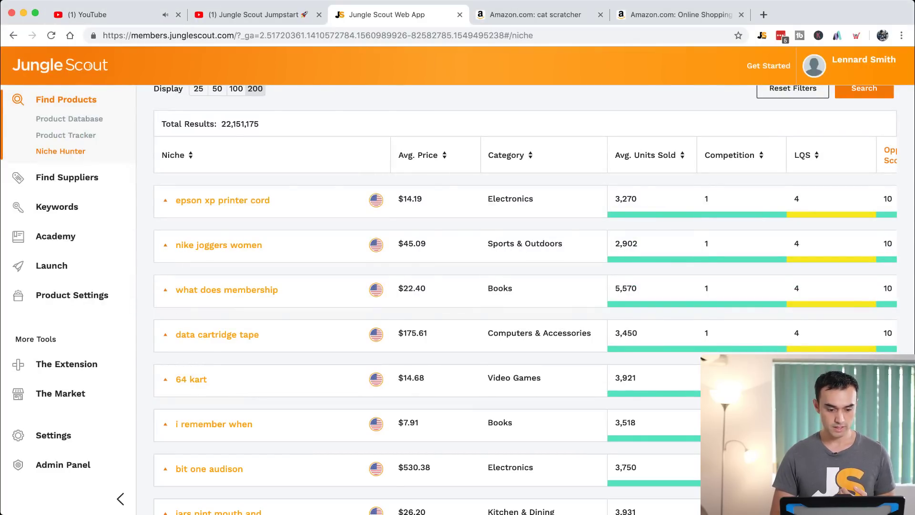
Step: Expand the epson xp printer cord niche and examine its top products' price, sales, revenue and competition columns
scroll(524, 301, "down", 2)
left_click(222, 127)
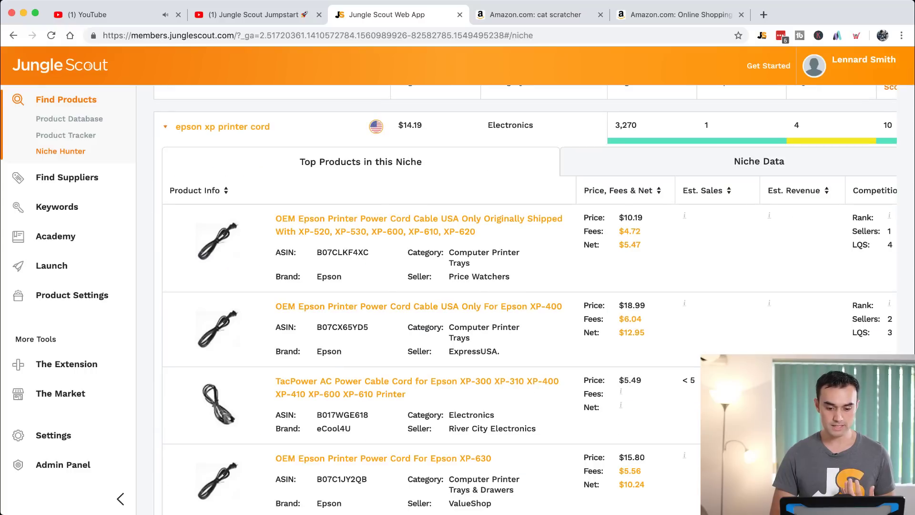
scroll(524, 300, "down", 2)
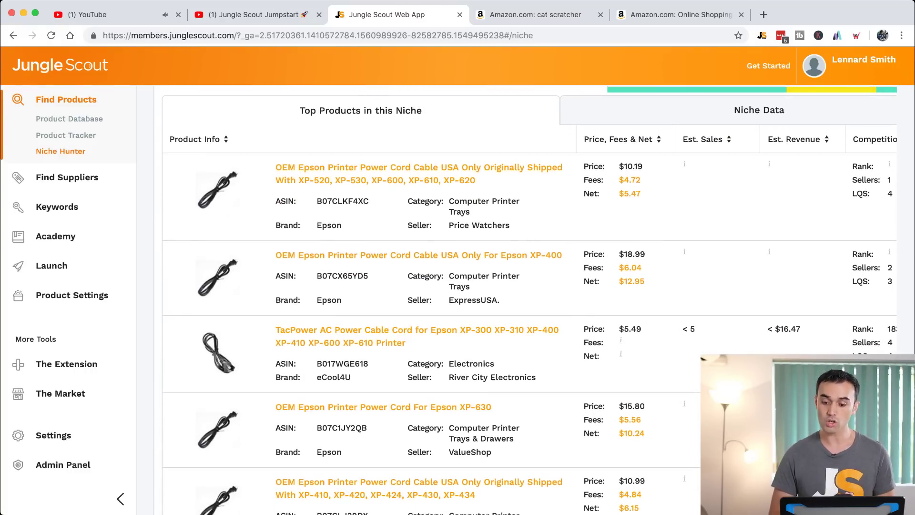
scroll(525, 300, "right", 5)
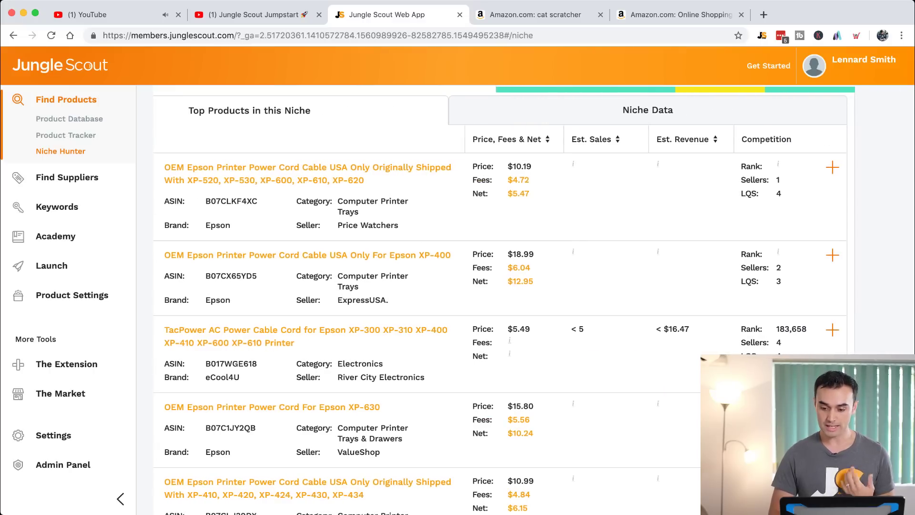
left_click(833, 167)
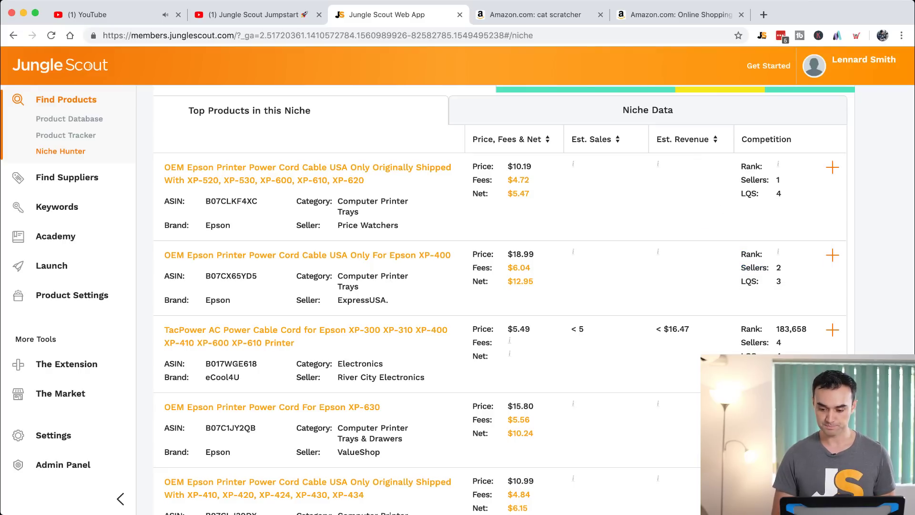
scroll(524, 300, "left", 4)
scroll(524, 300, "left", 1)
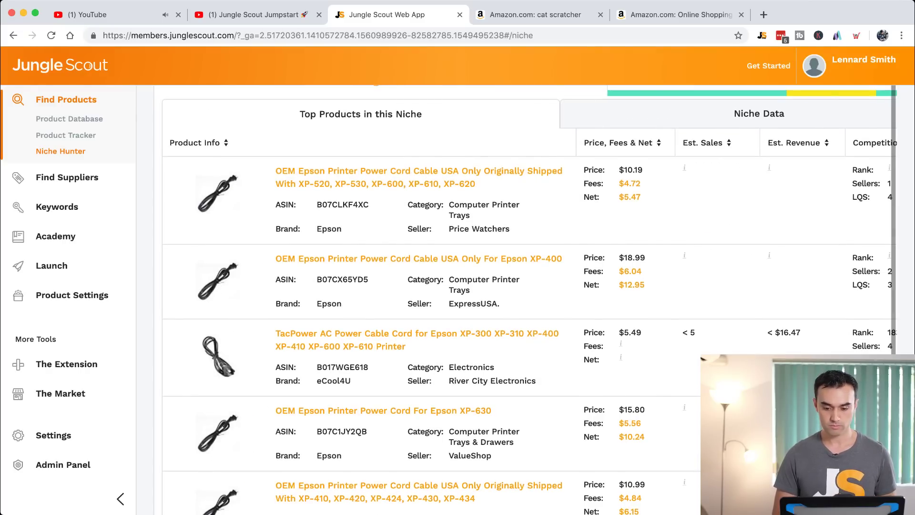
Step: Filter the niches by an opportunity score of 4 to 10 and look through the matching niches
scroll(524, 300, "up", 10)
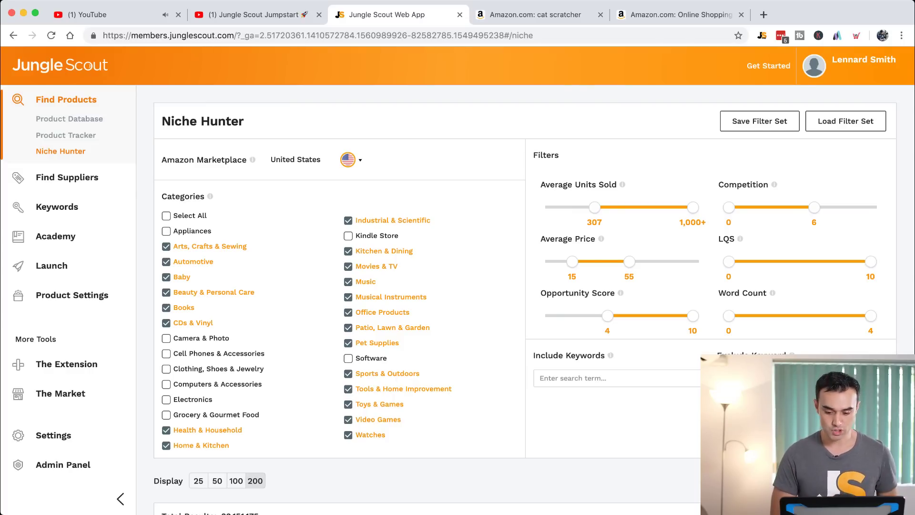
left_click_drag(607, 315, 606, 315)
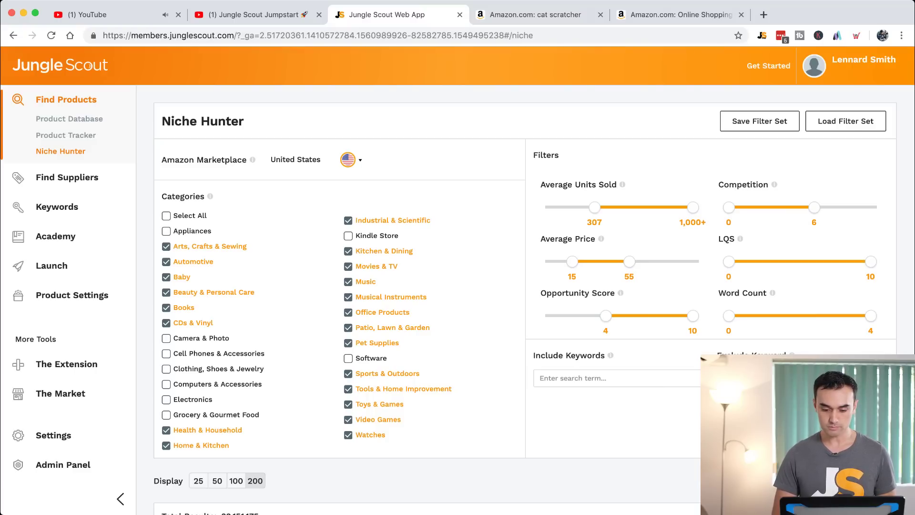
scroll(525, 305, "down", 2)
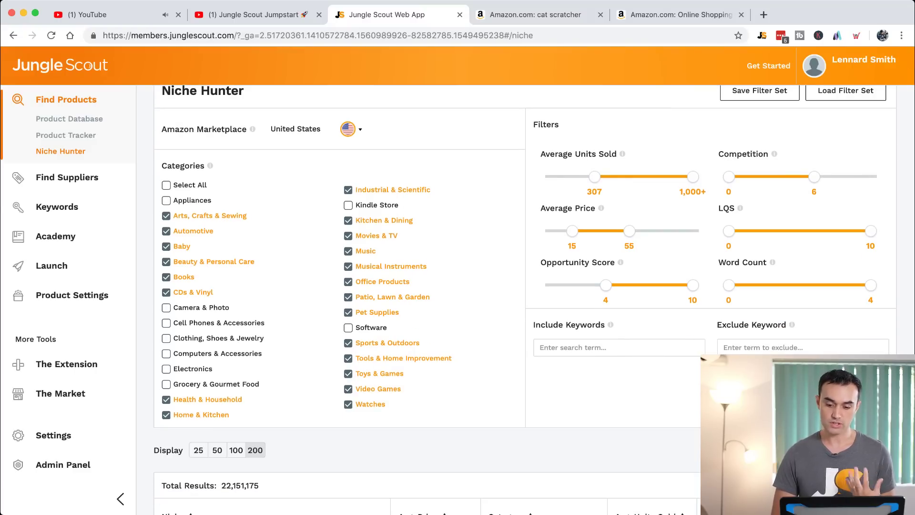
scroll(524, 286, "down", 10)
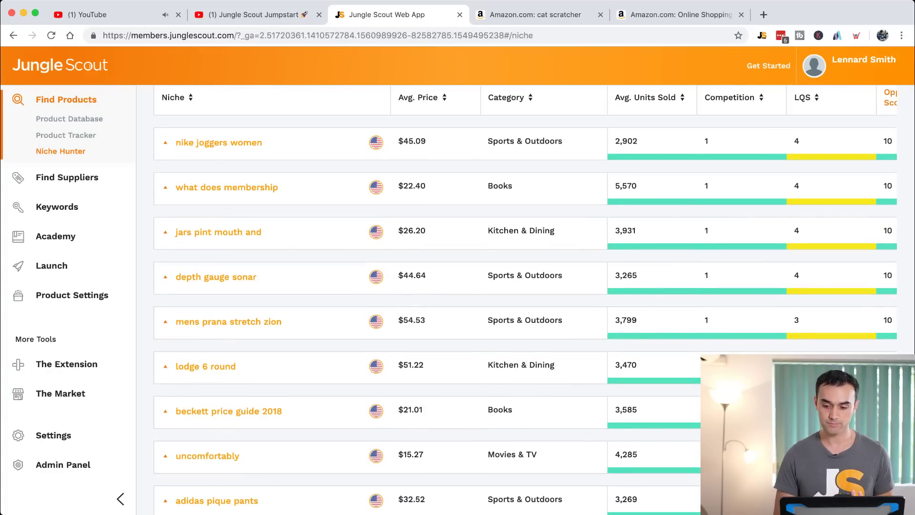
scroll(524, 286, "up", 10)
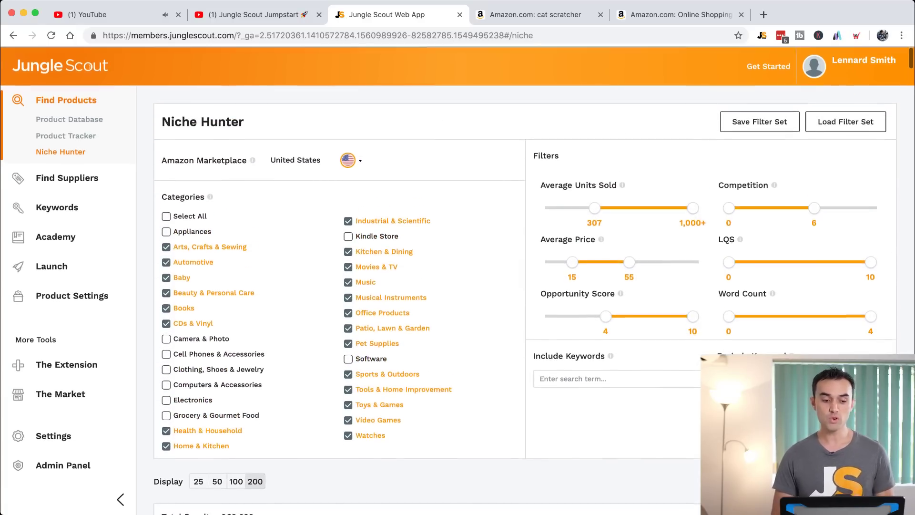
Step: Open the Product Tracker and examine the Gym Towels group's averages and tracked product
left_click(66, 134)
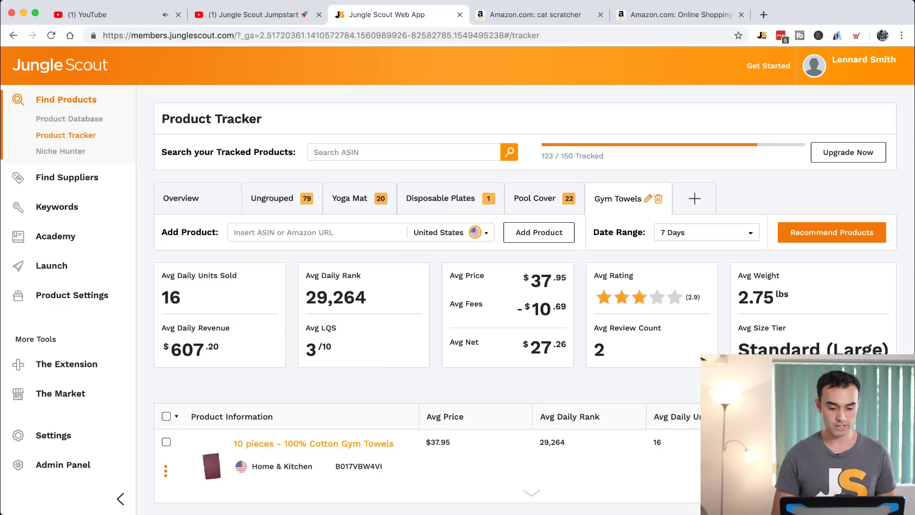
scroll(533, 288, "down", 2)
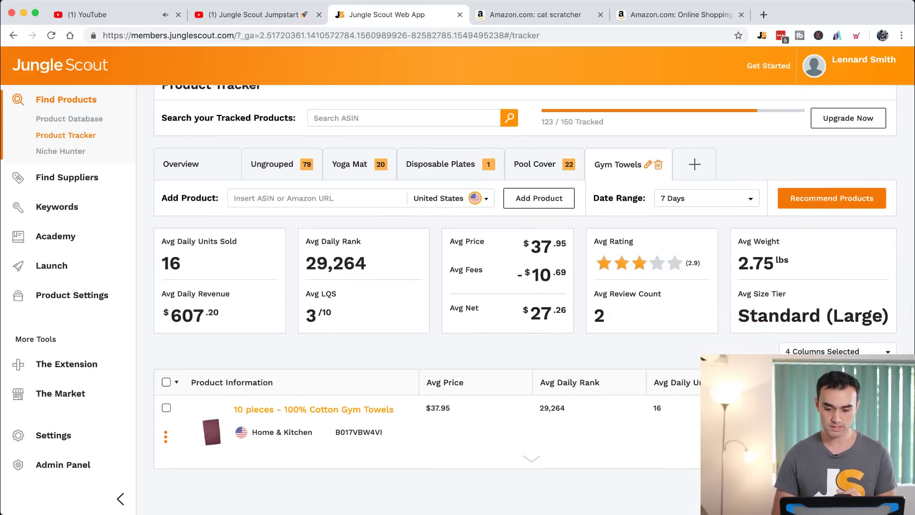
scroll(477, 393, "down", 1)
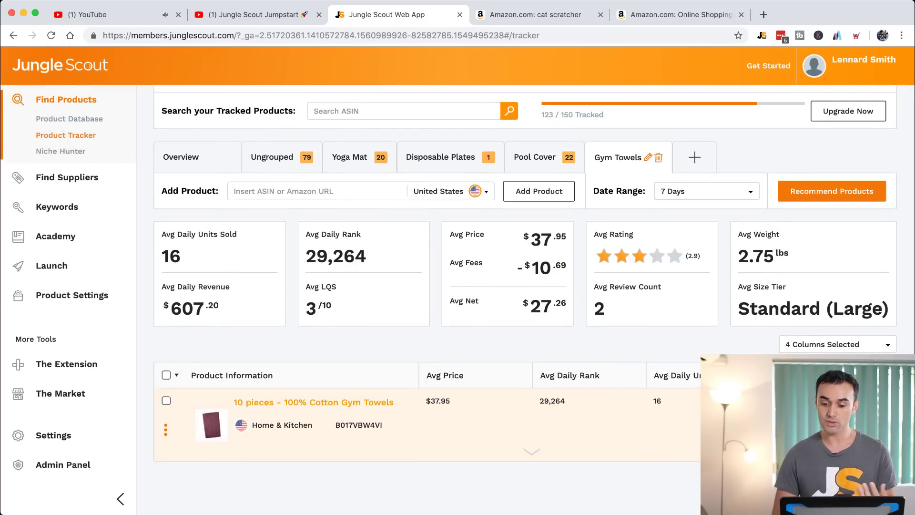
Step: Open the Yoga Mat group and examine its tracked products and the TOPLUS Yoga Mat's daily units sold chart
left_click(350, 156)
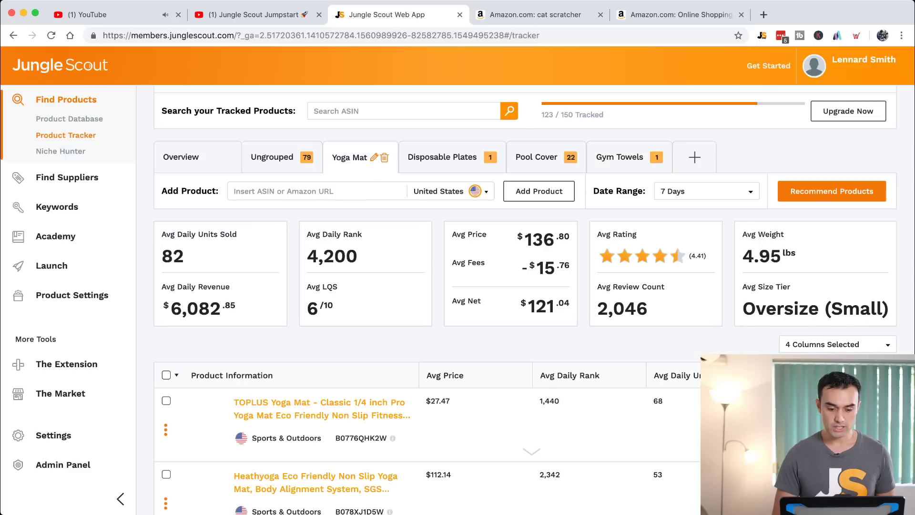
scroll(476, 281, "down", 5)
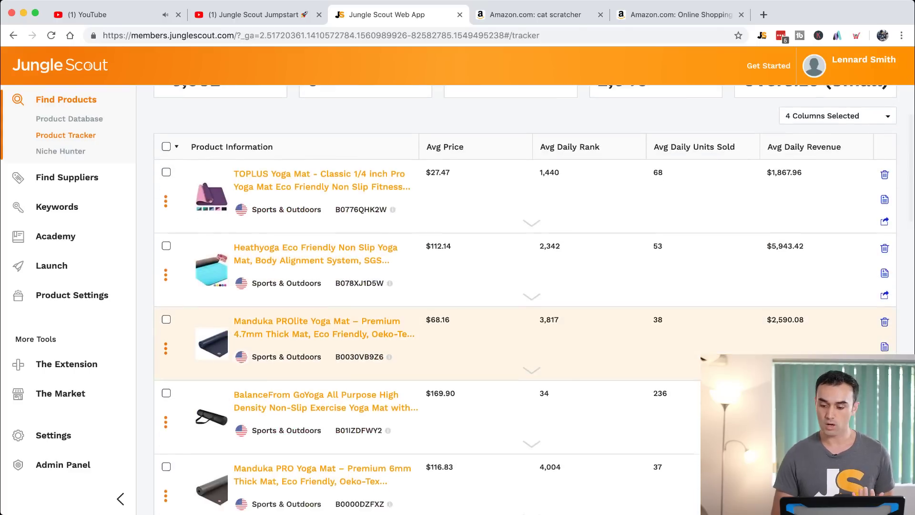
scroll(476, 315, "down", 7)
scroll(476, 281, "up", 7)
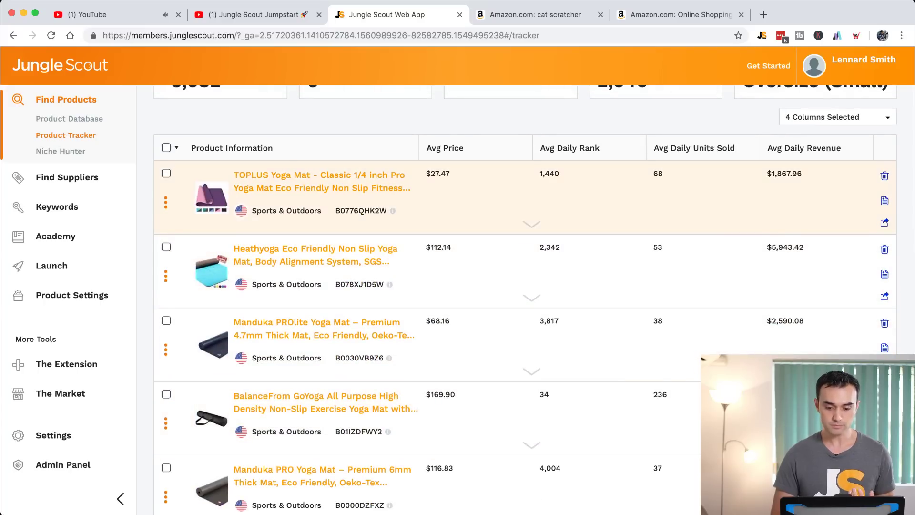
left_click(532, 224)
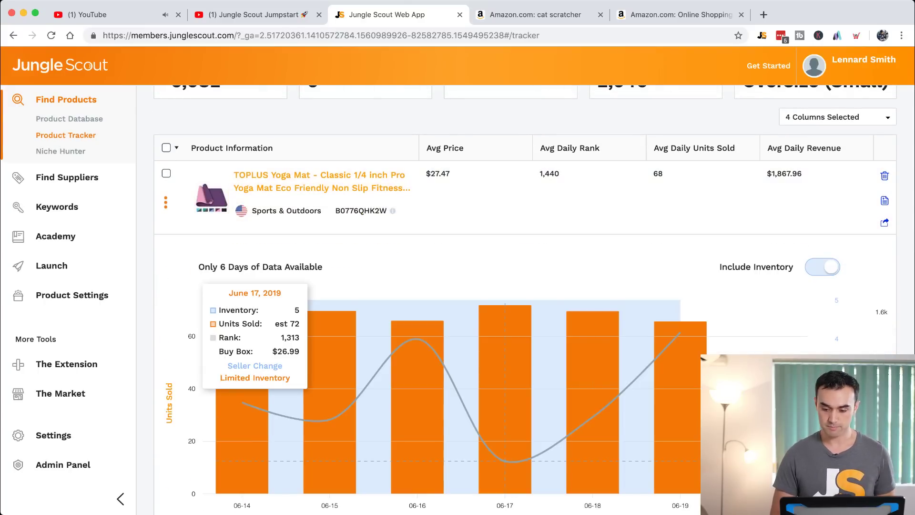
scroll(572, 343, "down", 1)
scroll(592, 333, "down", 1)
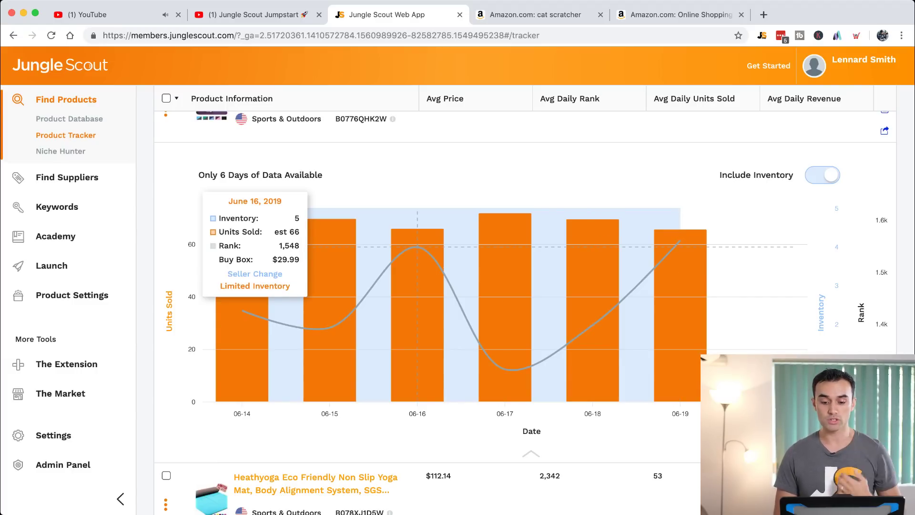
Step: Set the tracker's date range to 30 days and examine the TOPLUS Yoga Mat's sales and rank chart
scroll(417, 286, "up", 5)
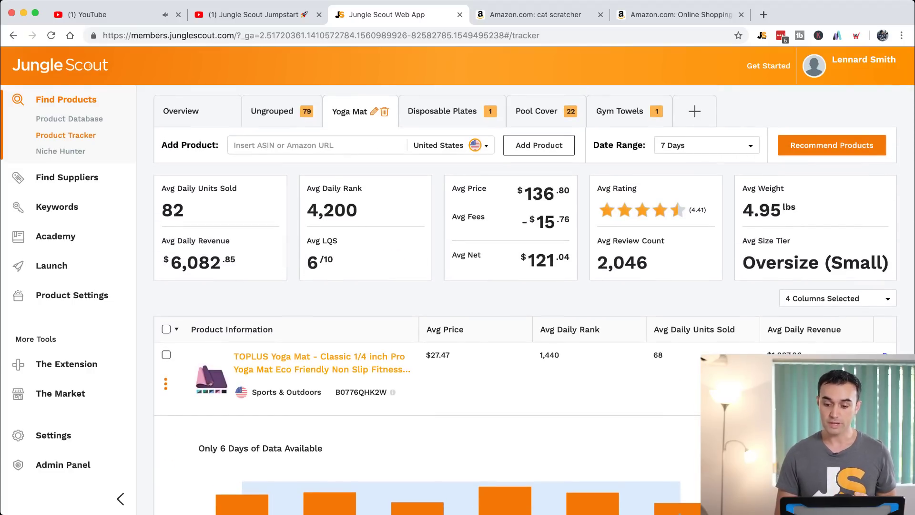
left_click(706, 145)
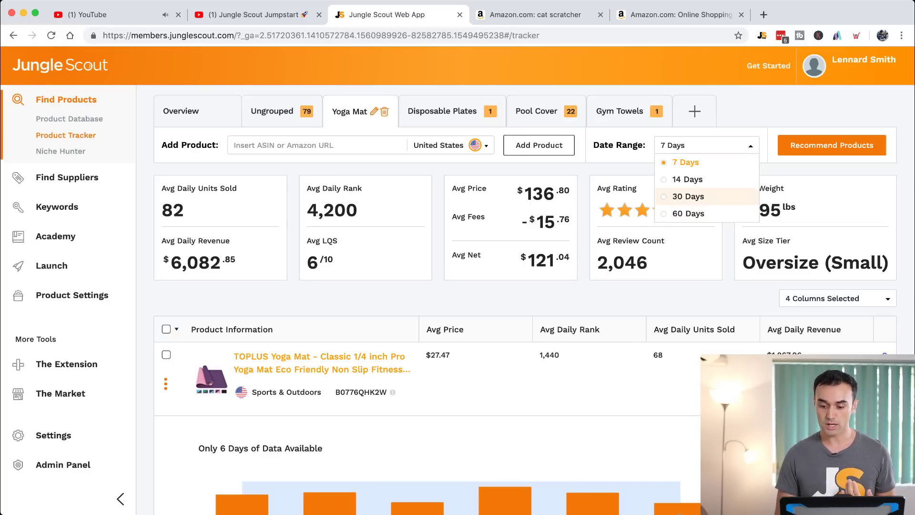
left_click(688, 197)
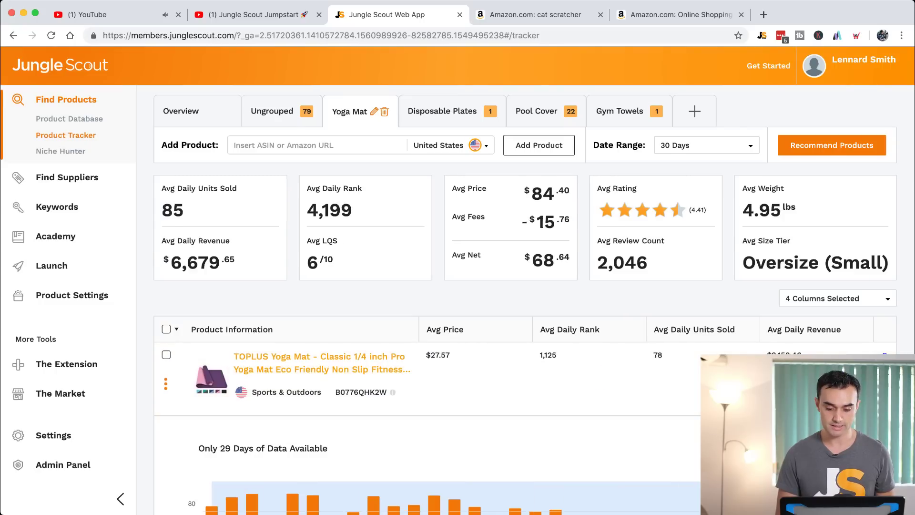
scroll(703, 357, "down", 5)
scroll(703, 357, "down", 3)
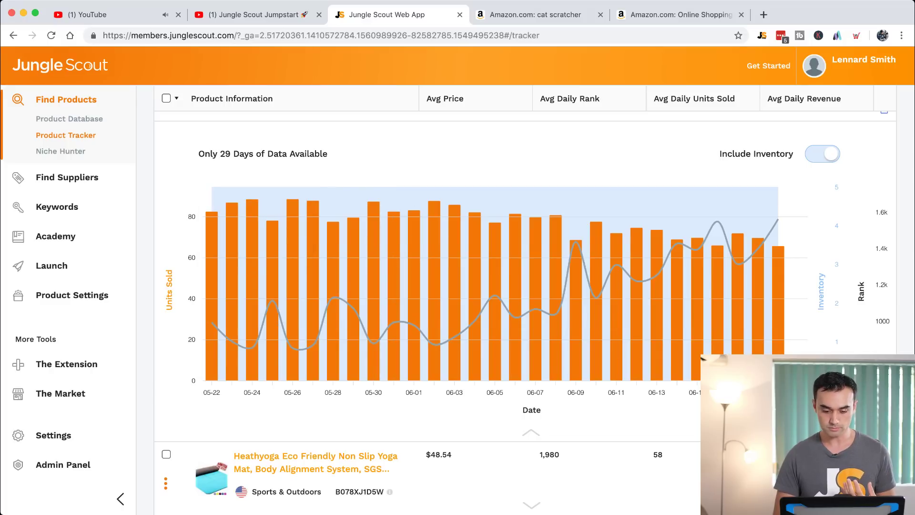
Step: Try a note reading "sdfsf" in the TOPLUS Yoga Mat's product notes and discard it
scroll(524, 300, "up", 4)
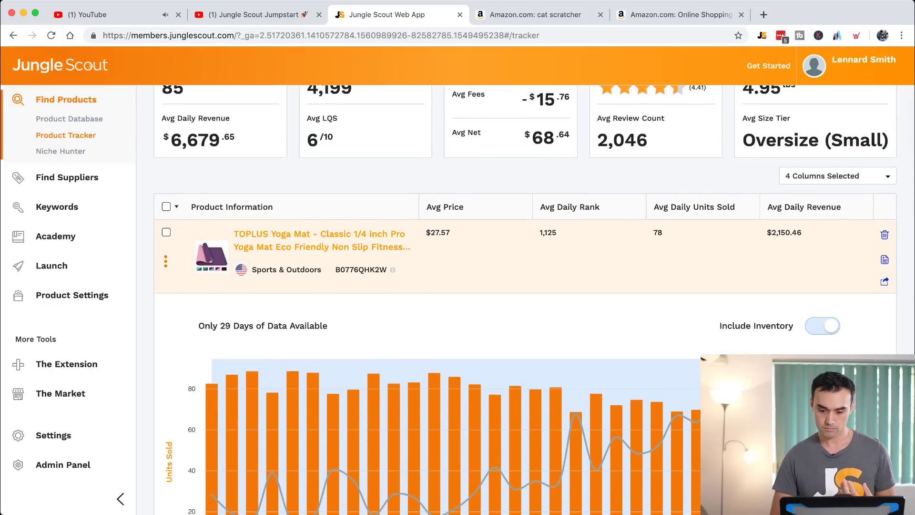
scroll(524, 300, "up", 2)
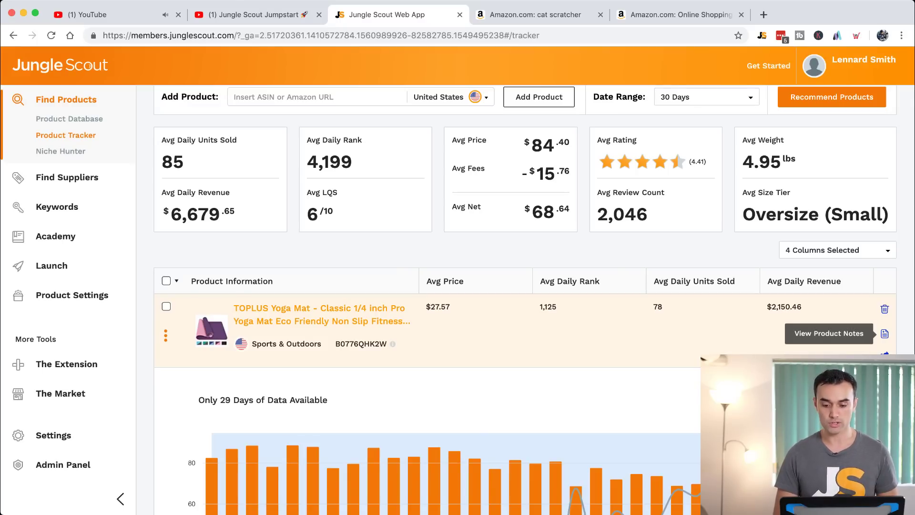
left_click(884, 334)
type("sdfsf")
key("super+a")
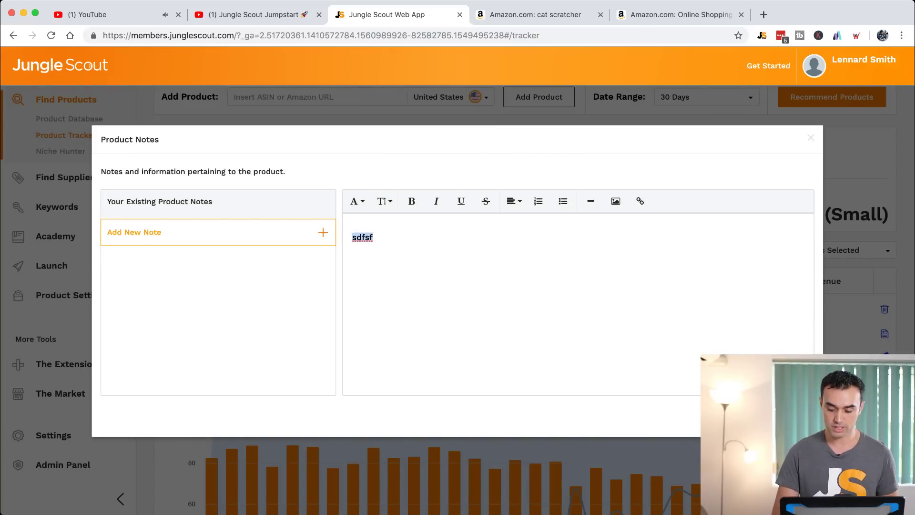
key("BackSpace")
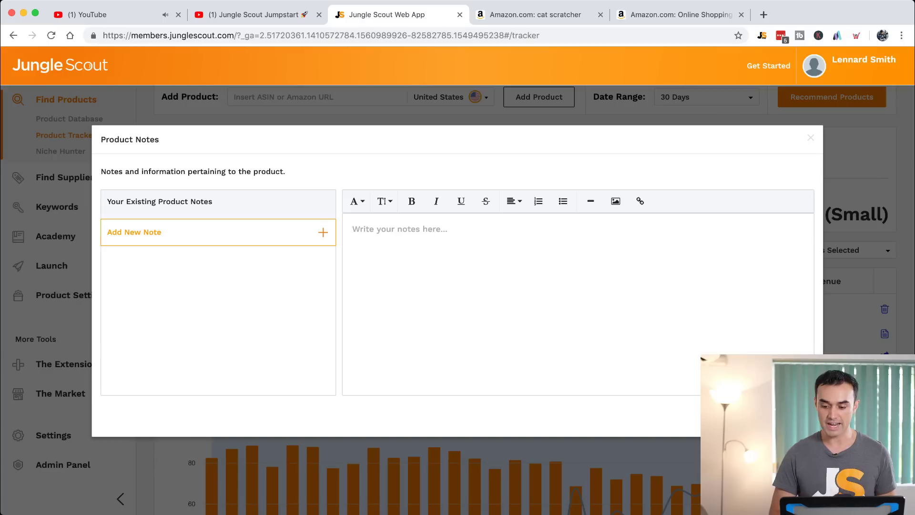
key("Escape")
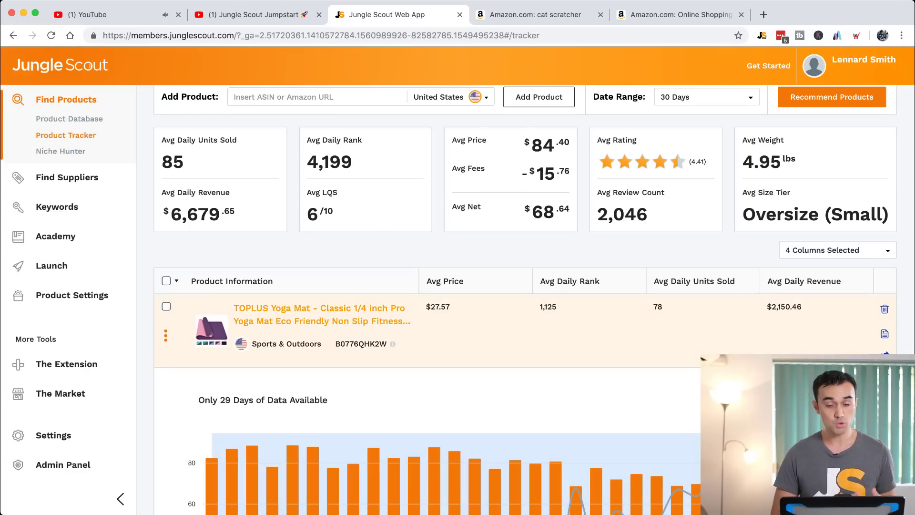
Step: Return to the Gym Towels group and review its averages and the 10-piece 100% Cotton Gym Towels product
scroll(524, 286, "up", 3)
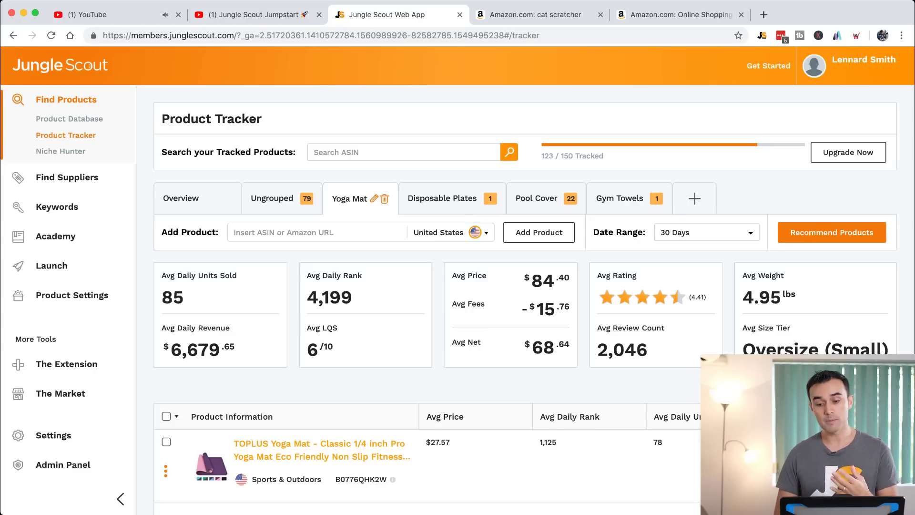
left_click(620, 198)
scroll(524, 443, "down", 1)
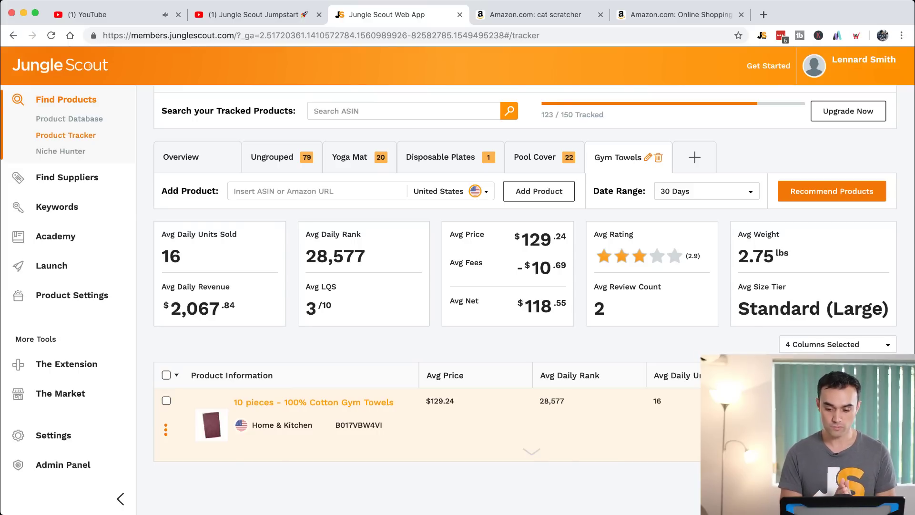
Step: Get recommended products for the Gym Towels group, select all of them and add them to the group
scroll(524, 300, "up", 2)
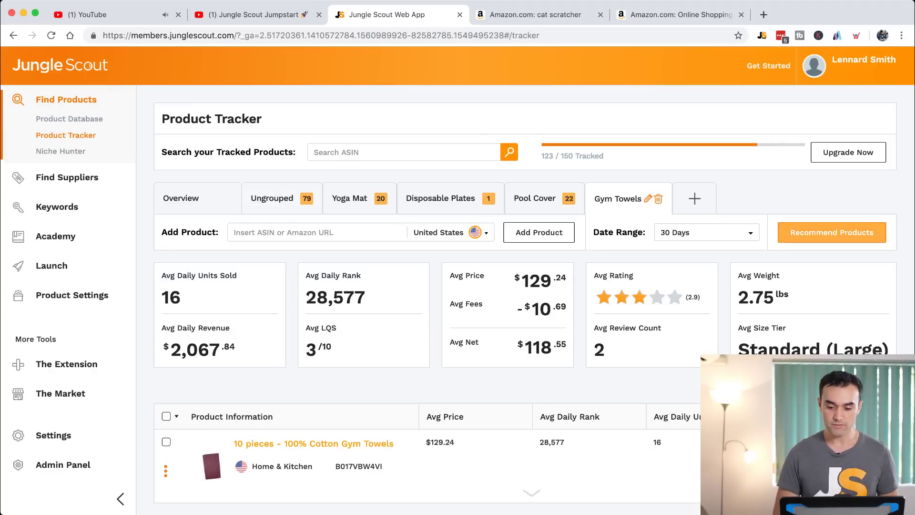
left_click(831, 232)
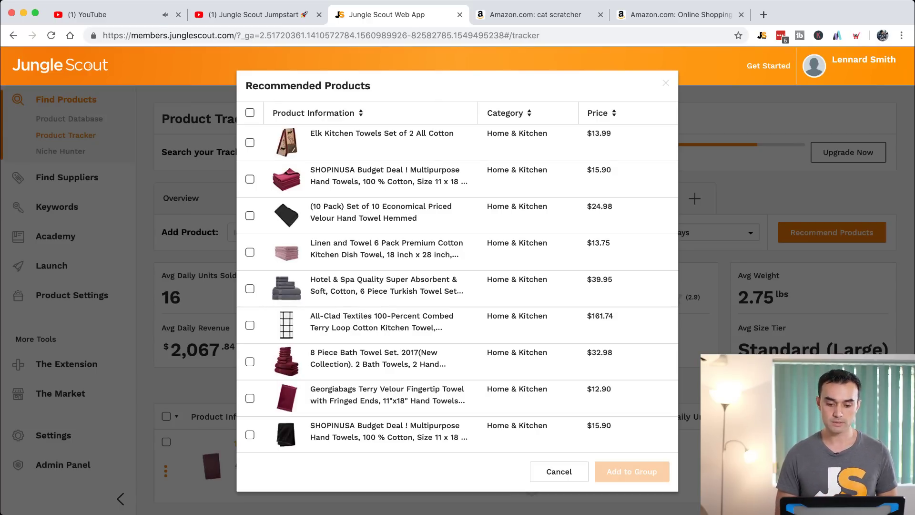
left_click(249, 113)
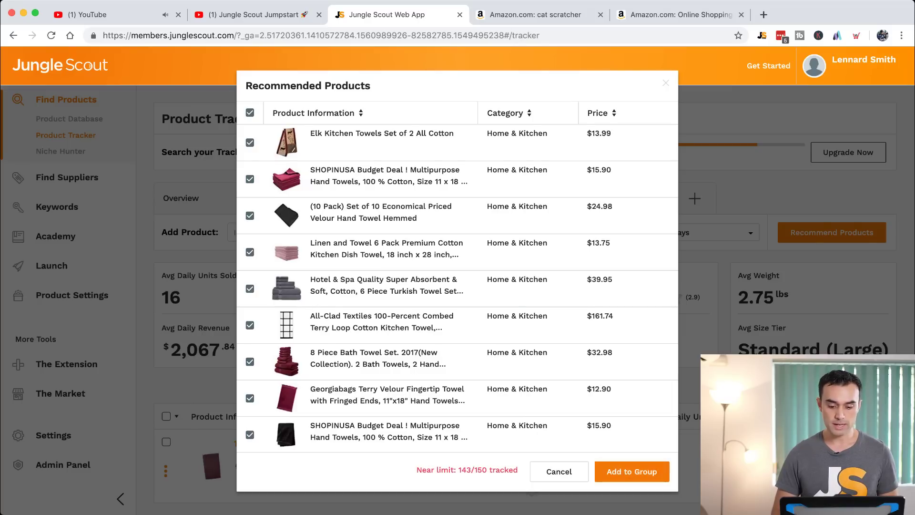
scroll(457, 277, "down", 3)
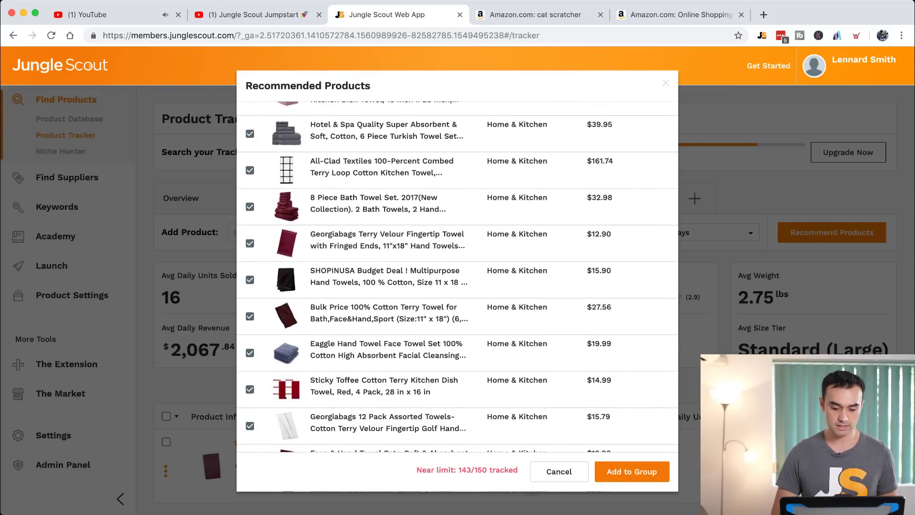
scroll(458, 276, "up", 3)
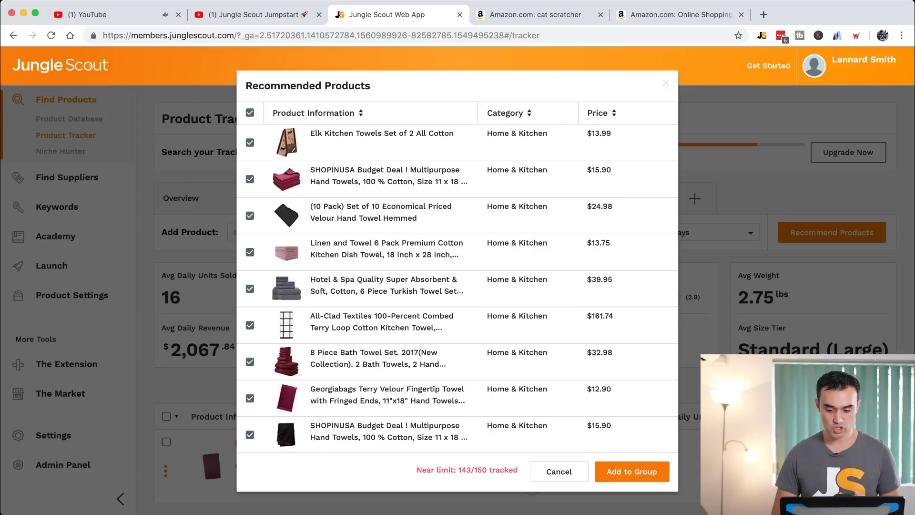
left_click(631, 471)
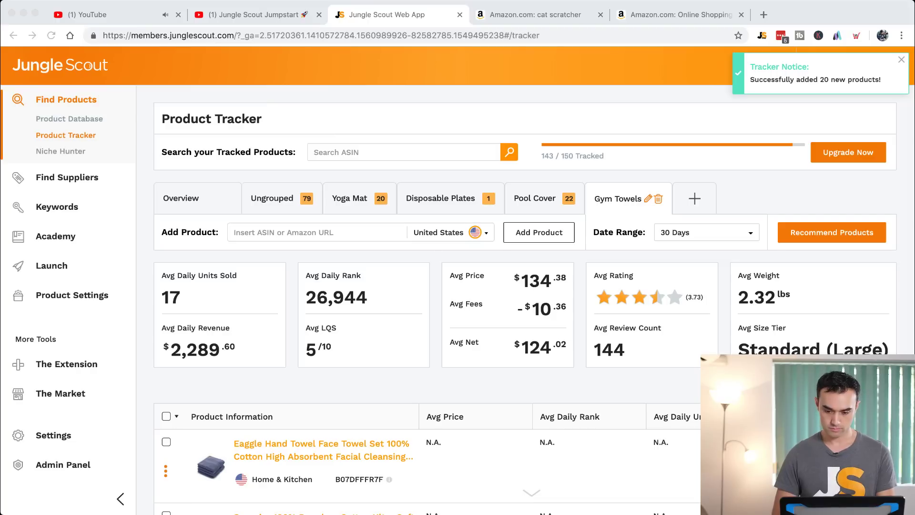
Step: Review the newly added products in the Gym Towels group and expand the Eaggle Hand Towel set's details
scroll(429, 391, "down", 5)
scroll(429, 296, "down", 15)
scroll(429, 296, "up", 20)
scroll(428, 295, "down", 5)
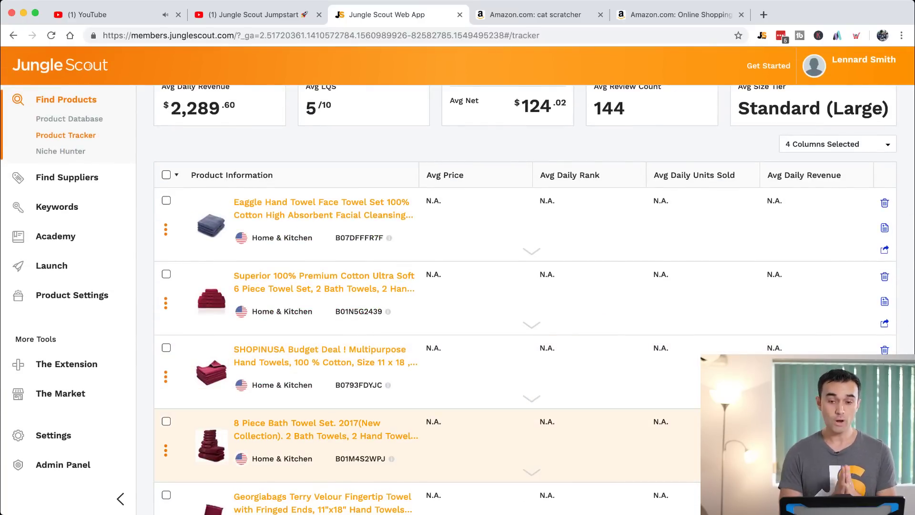
left_click(532, 251)
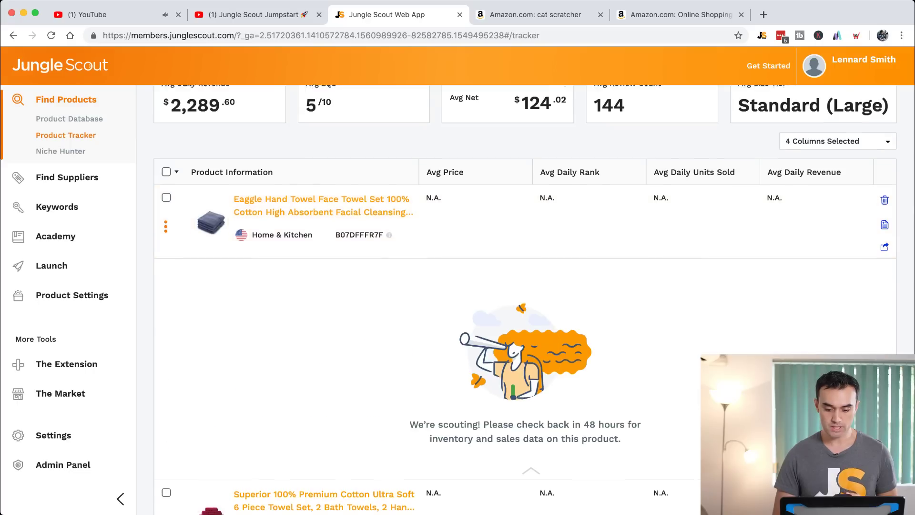
scroll(524, 301, "down", 2)
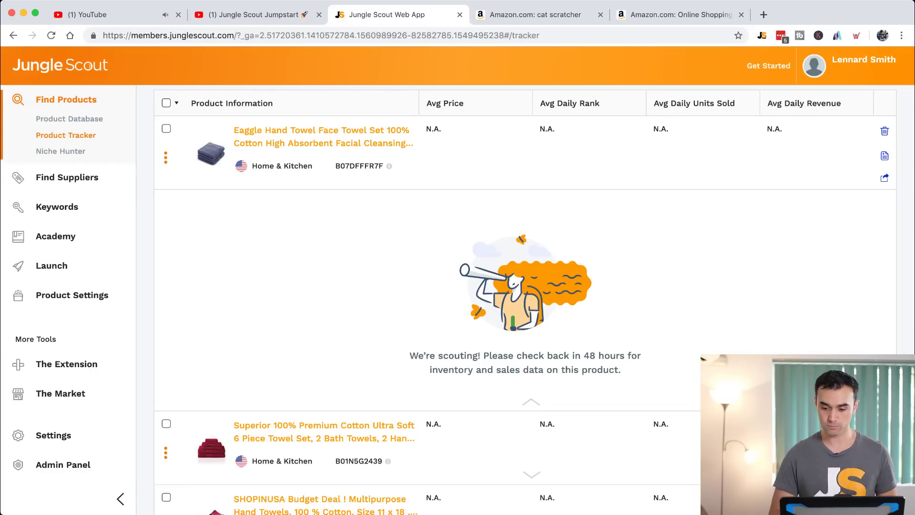
scroll(524, 301, "up", 7)
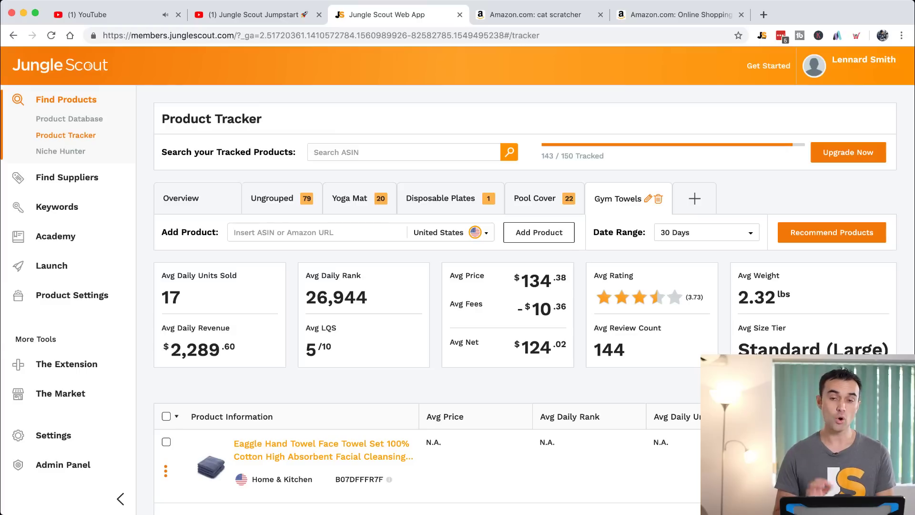
Step: Switch to the Amazon cat scratcher results and open the Catit Style Scratcher with Catnip listing
left_click(522, 14)
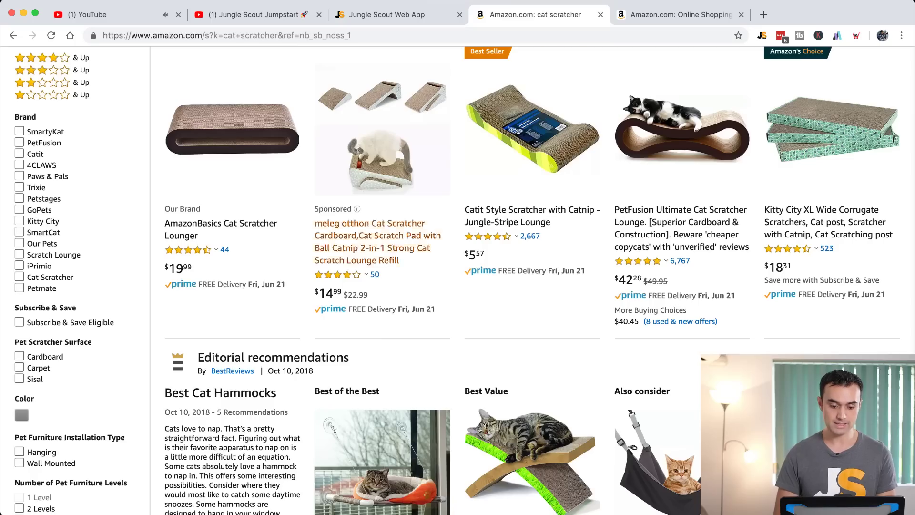
scroll(529, 267, "up", 5)
scroll(529, 267, "down", 4)
left_click(529, 267)
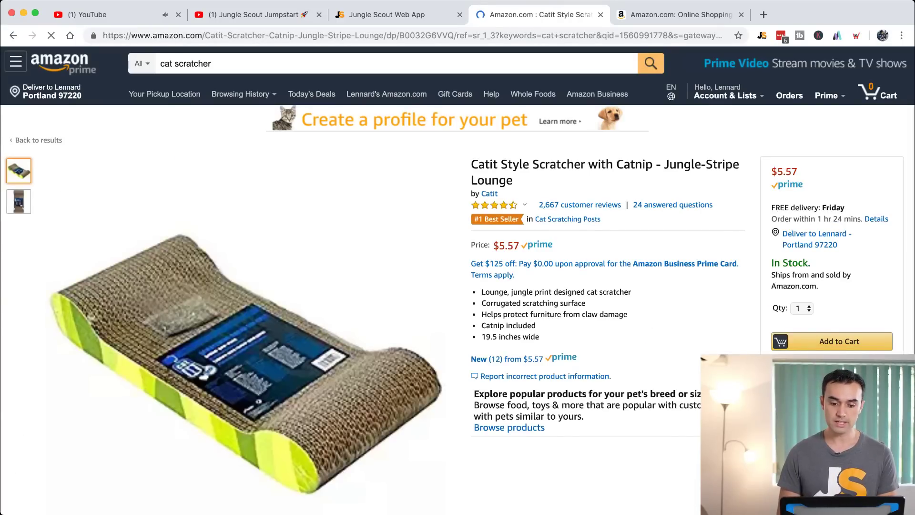
Step: Copy the Catit scratcher's Amazon URL and add the product to the Gym Towels group in Jungle Scout's Product Tracker
double_click(426, 36)
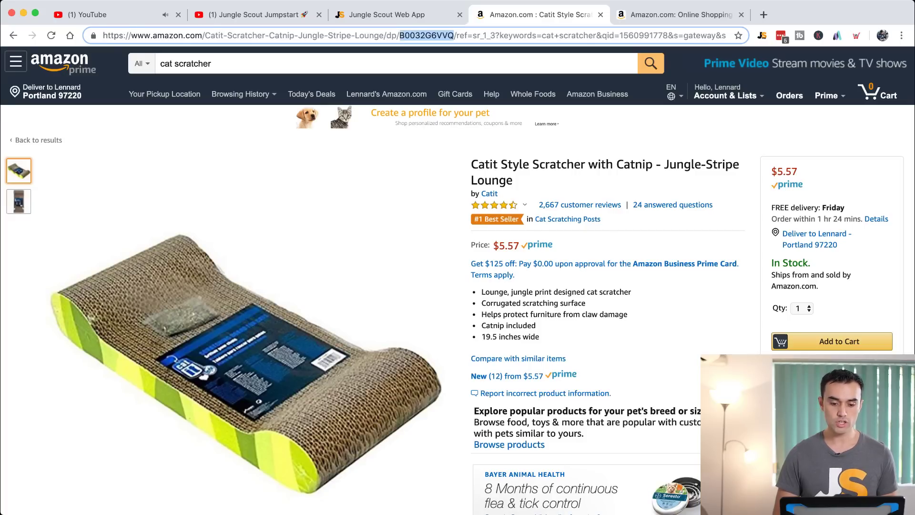
key("super+a")
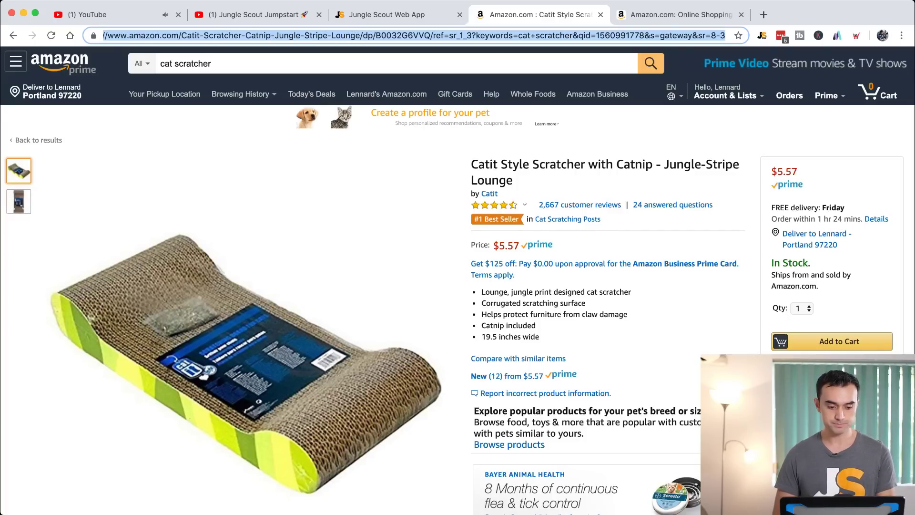
key("super+alt+Left")
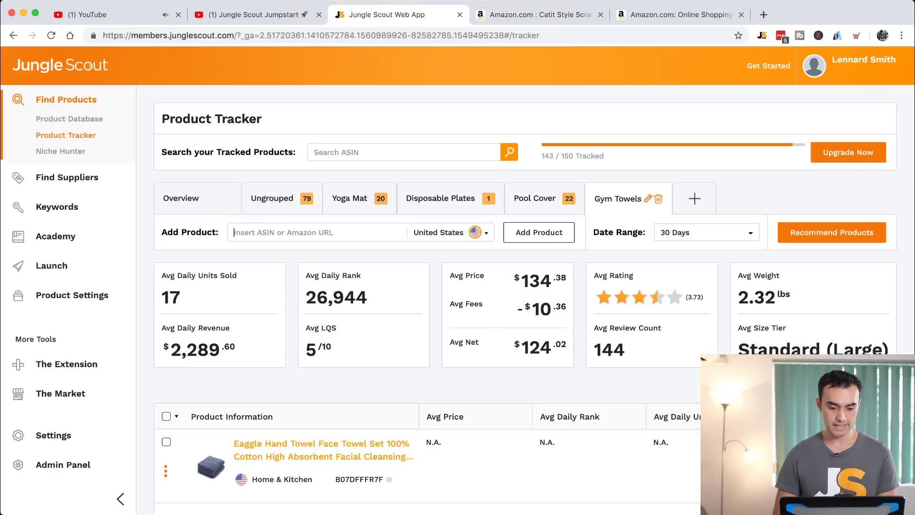
key("super+v")
key("Return")
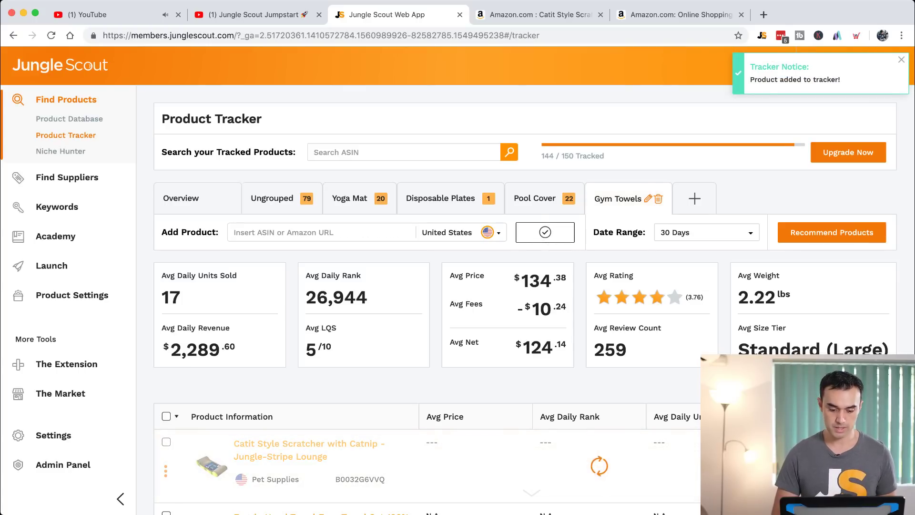
scroll(524, 343, "down", 3)
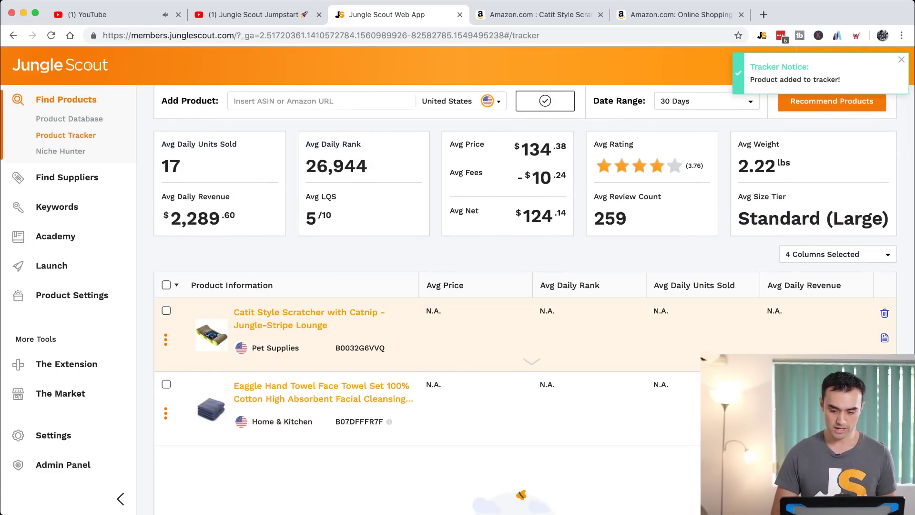
scroll(525, 343, "up", 3)
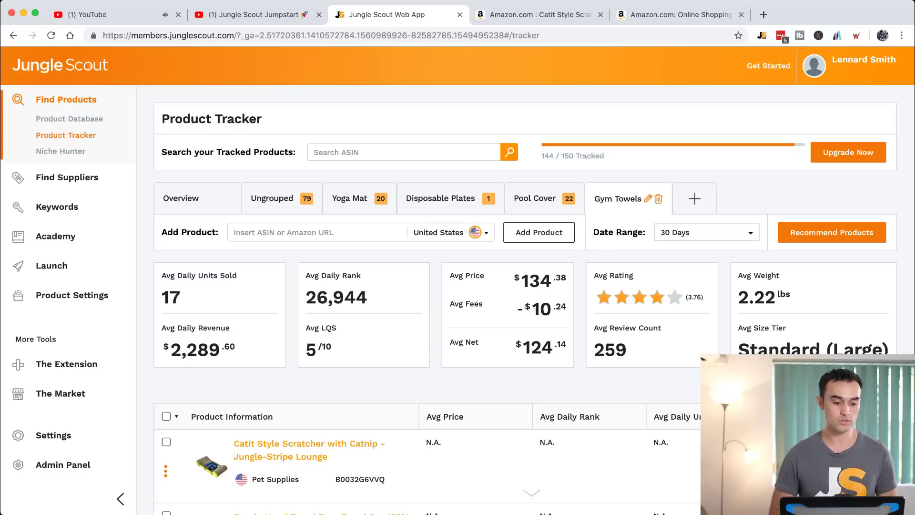
Step: View the Supplier Database search page and the Keyword Scout page
left_click(67, 177)
left_click(70, 148)
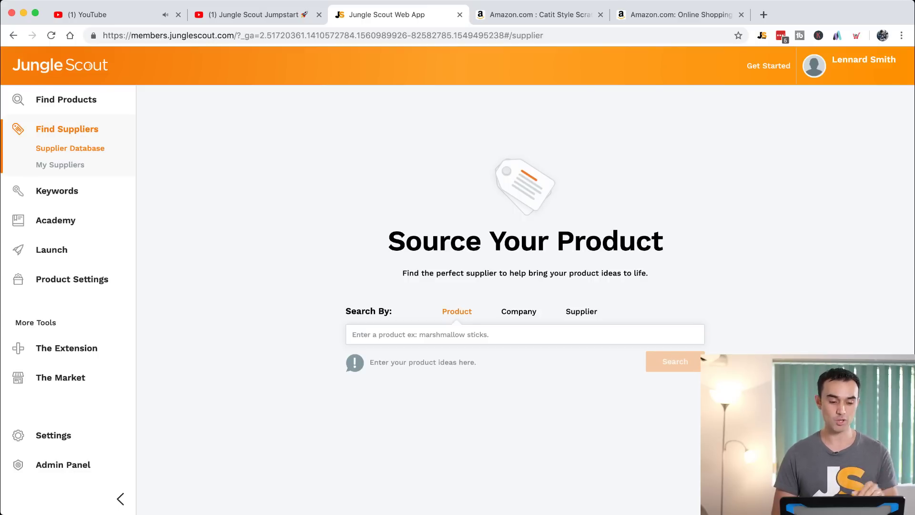
left_click(57, 191)
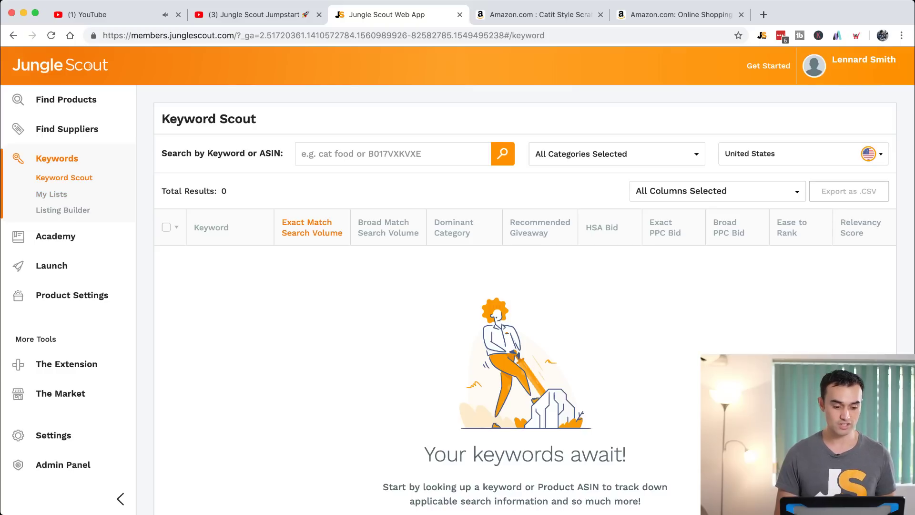
Step: Open the Academy and look through its tutorial series
left_click(55, 236)
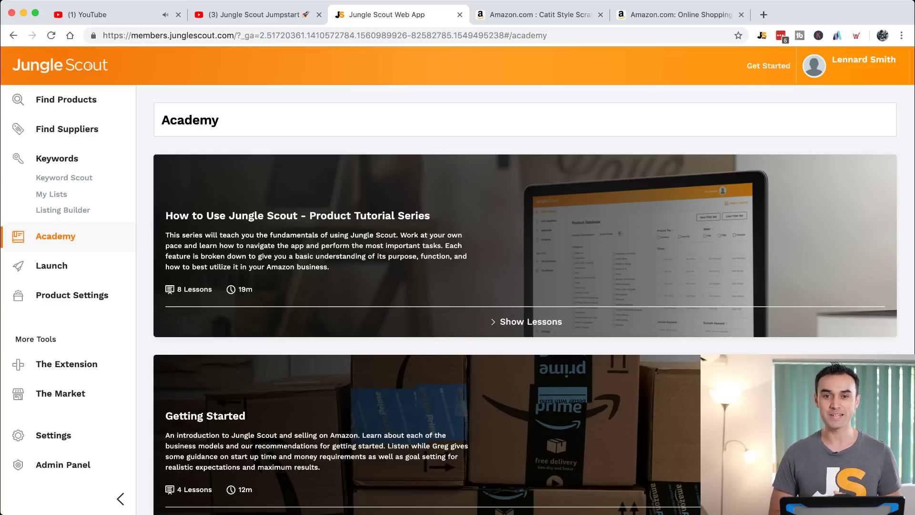
scroll(524, 295, "down", 6)
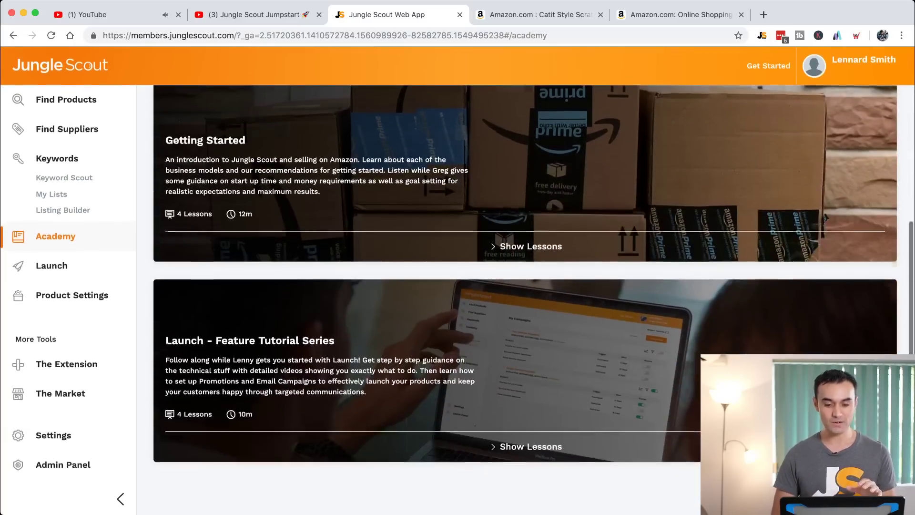
scroll(524, 295, "up", 6)
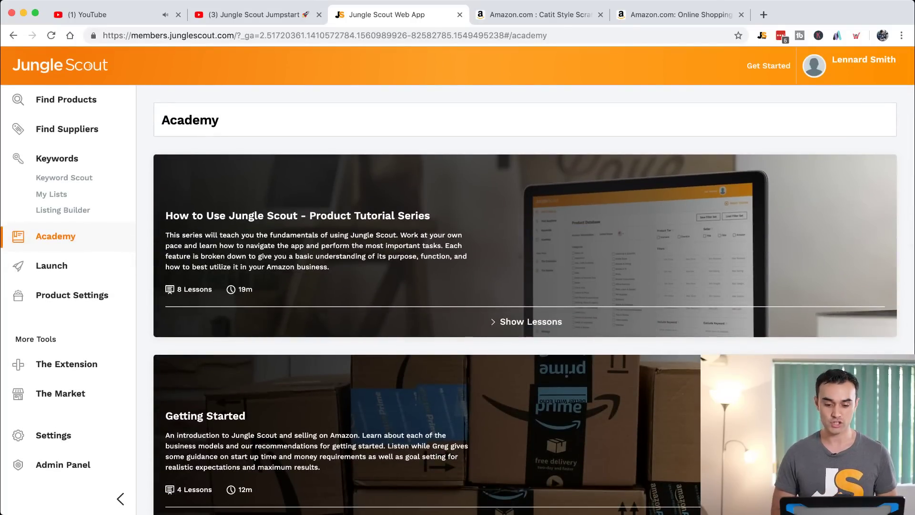
scroll(525, 300, "down", 3)
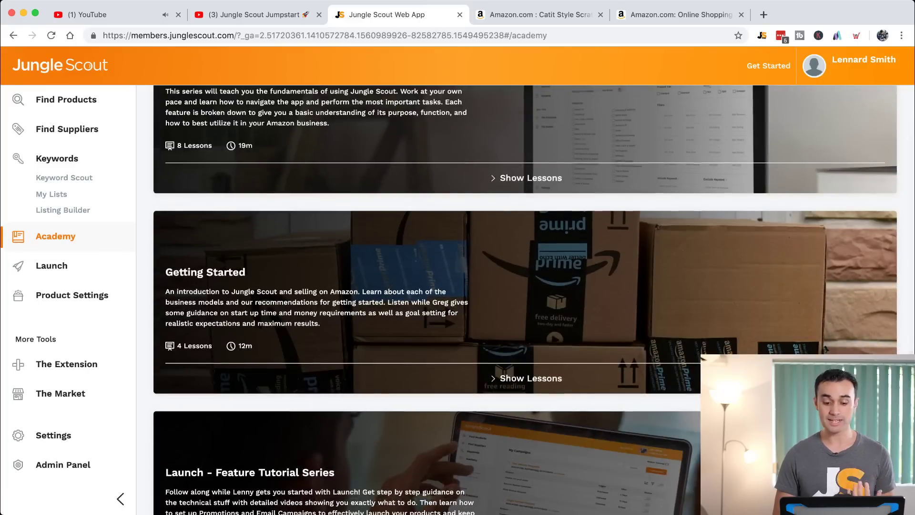
scroll(524, 299, "down", 3)
scroll(524, 299, "up", 6)
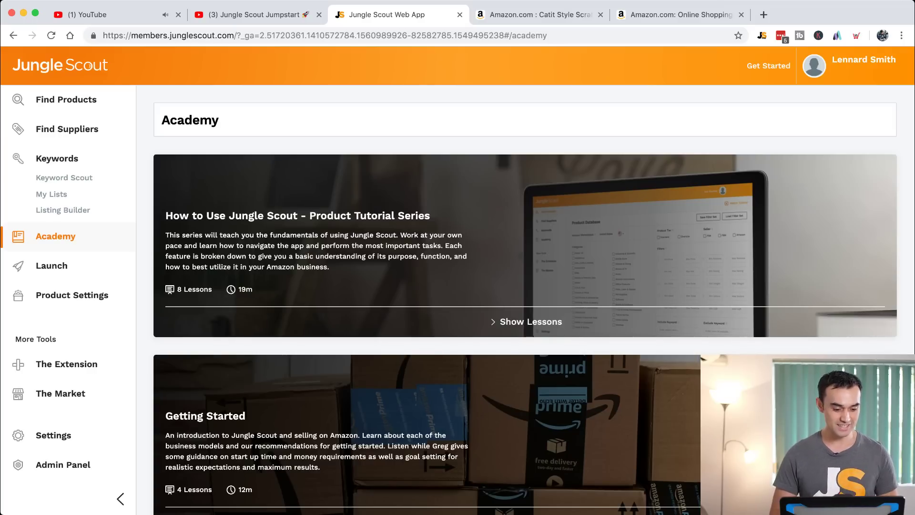
Step: View the Email Campaigns page under Launch and the Chrome extension page
left_click(51, 266)
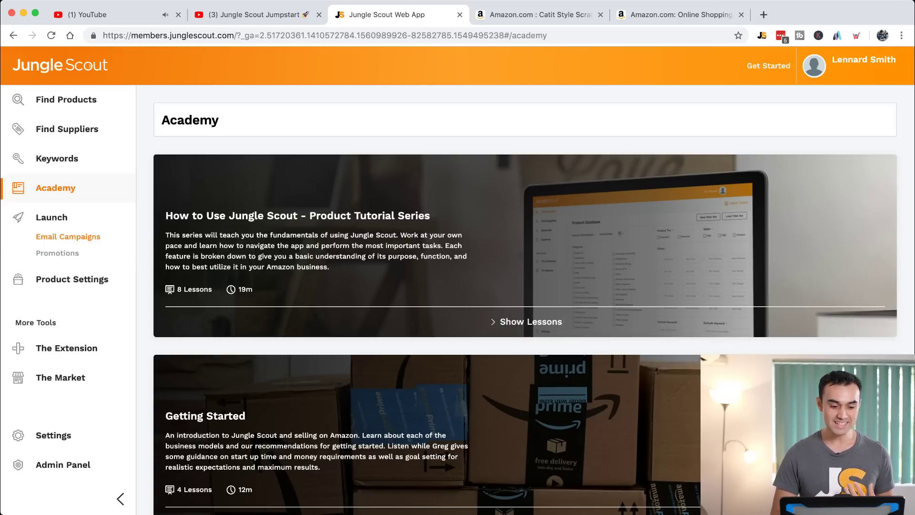
left_click(68, 236)
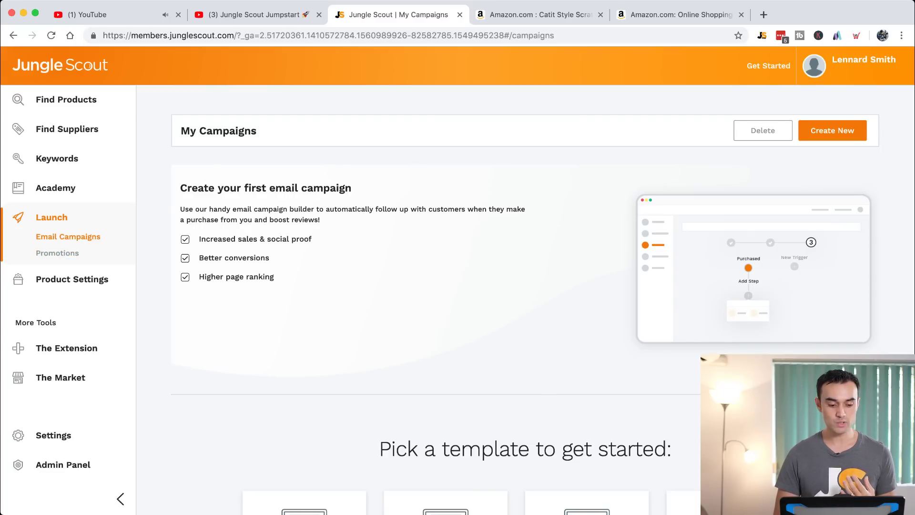
left_click(66, 348)
scroll(524, 305, "down", 2)
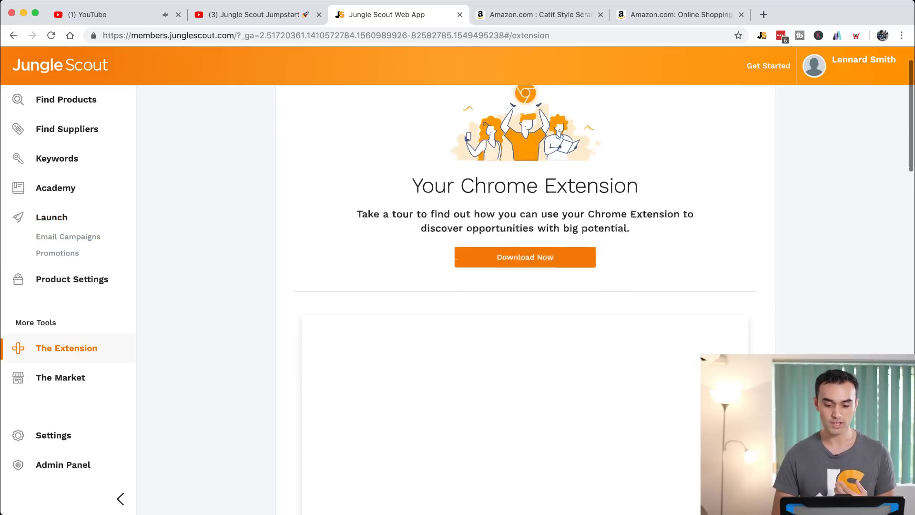
scroll(525, 305, "up", 3)
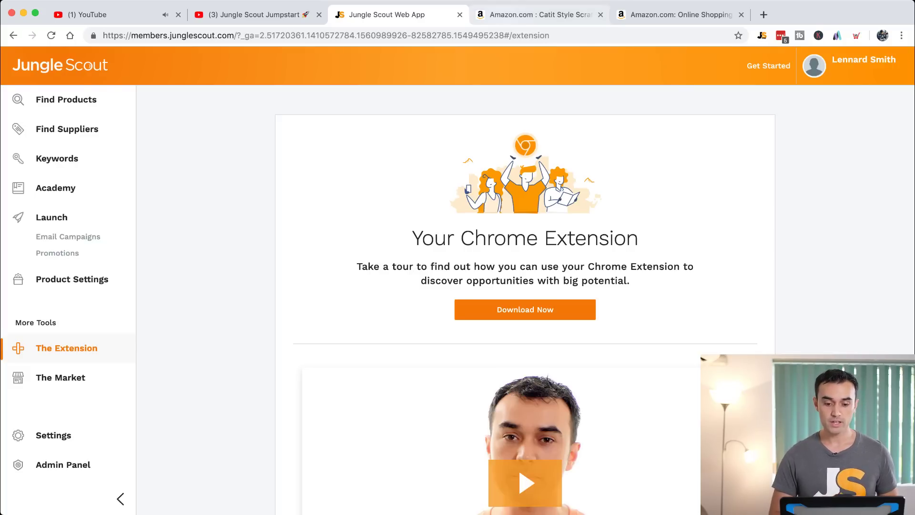
Step: Switch to the Amazon home page and search for "cat scratcher"
left_click(540, 15)
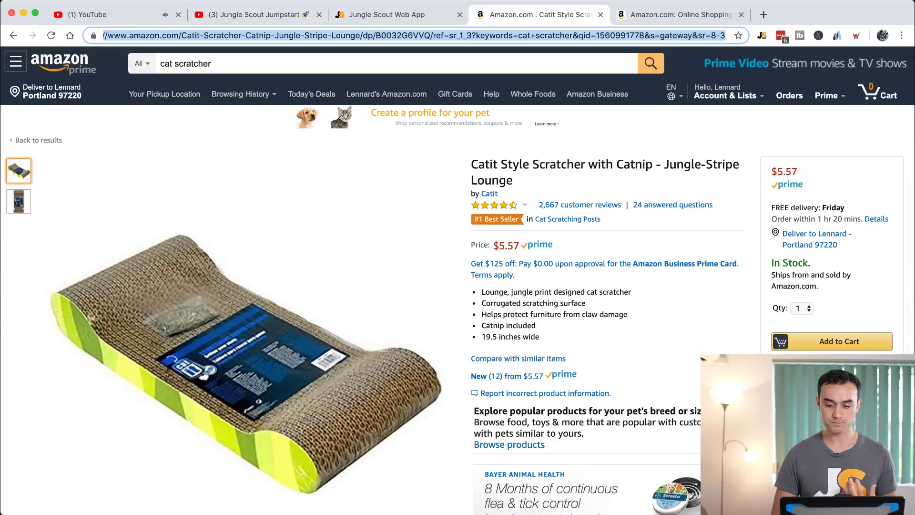
left_click(653, 228)
scroll(652, 229, "up", 1)
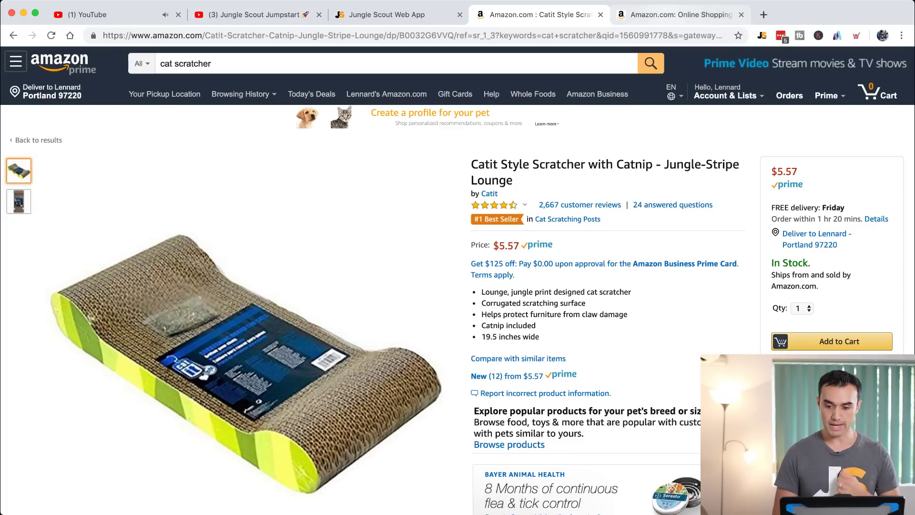
left_click(679, 15)
left_click(396, 64)
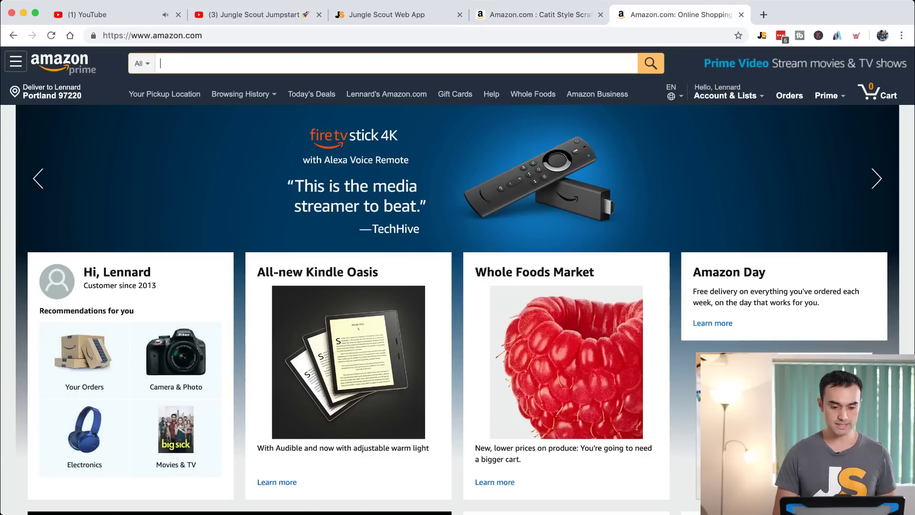
type("cat scratc")
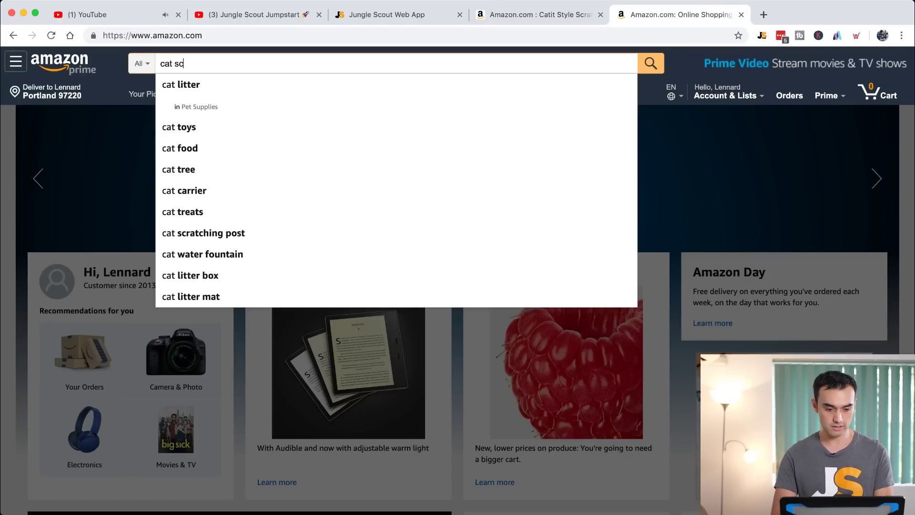
type("her")
key("Return")
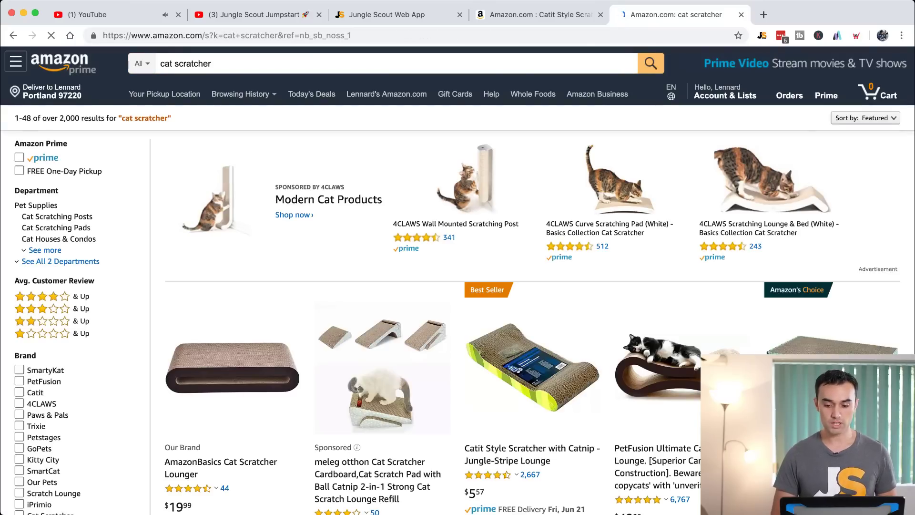
Step: Run the Jungle Scout extension on the cat scratcher results and examine the product list, averages and Opportunity Score
left_click(762, 35)
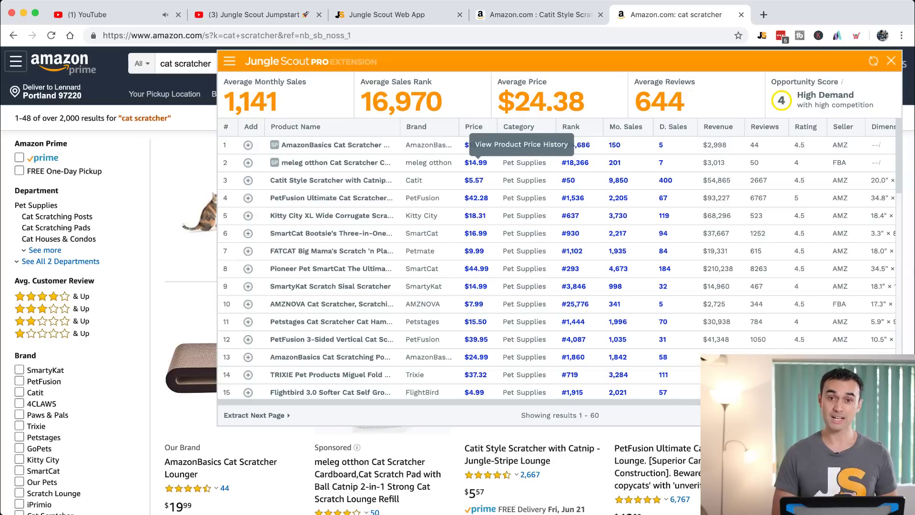
scroll(477, 288, "down", 5)
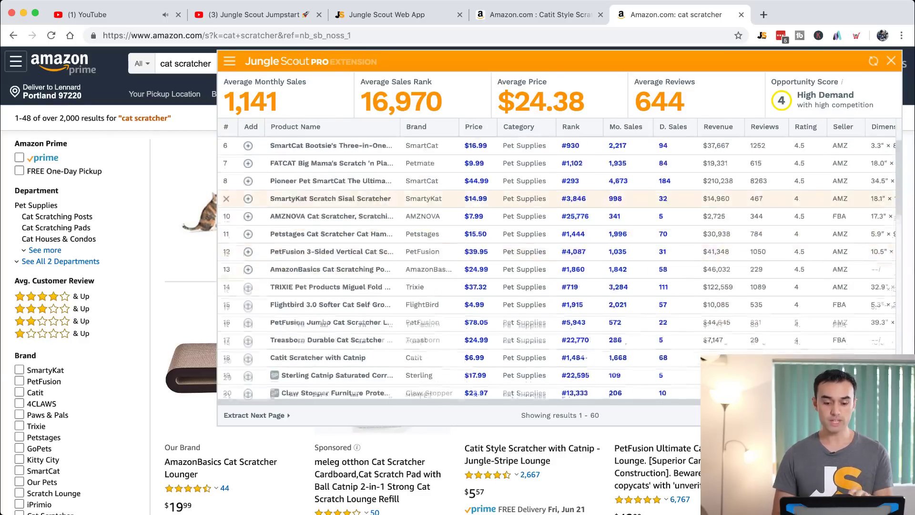
scroll(477, 281, "up", 5)
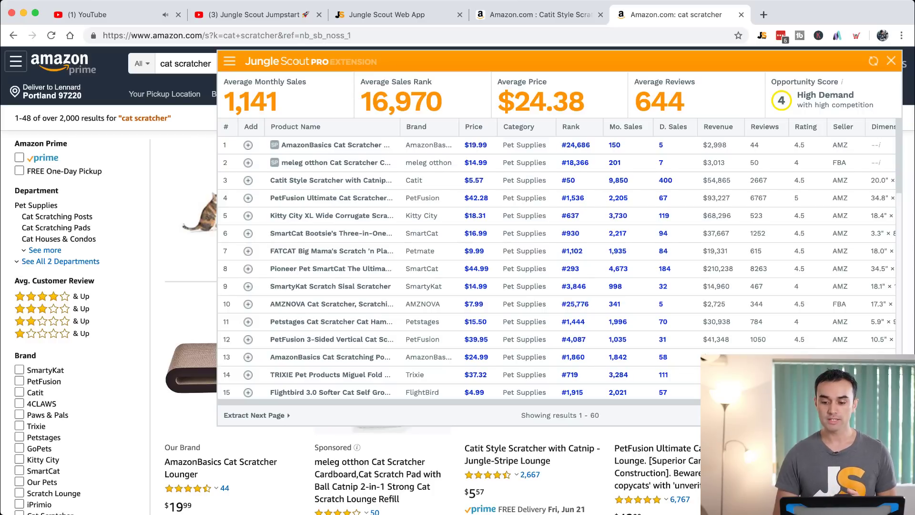
mouse_move(842, 82)
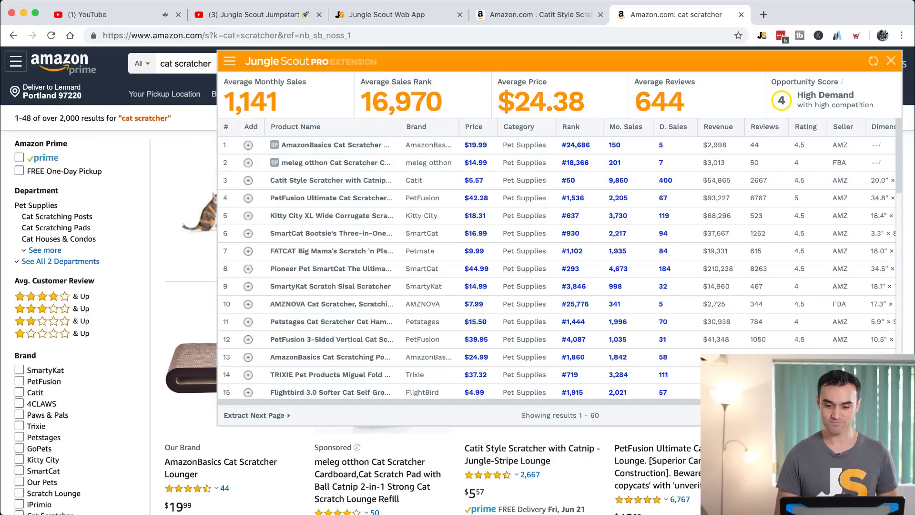
Step: Return to the Jungle Scout web app, open The Market and browse its freelance service listings
left_click(356, 15)
left_click(356, 15)
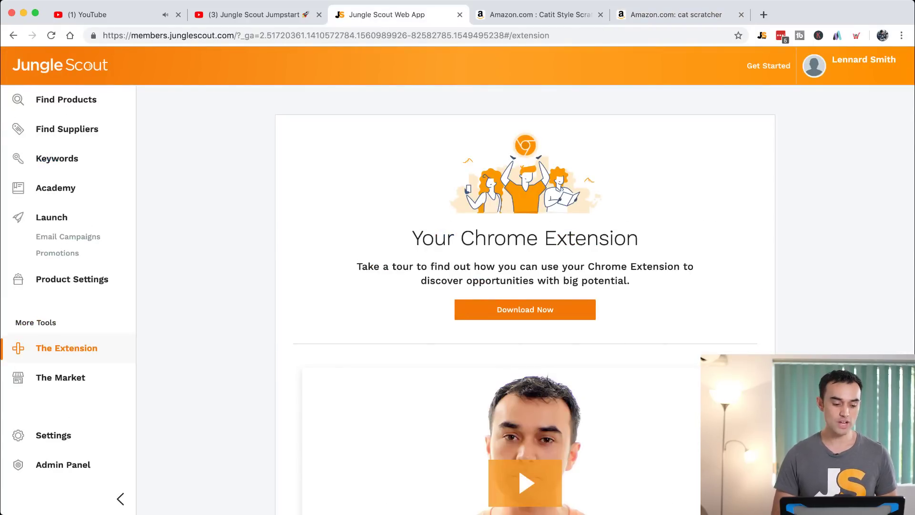
left_click(61, 378)
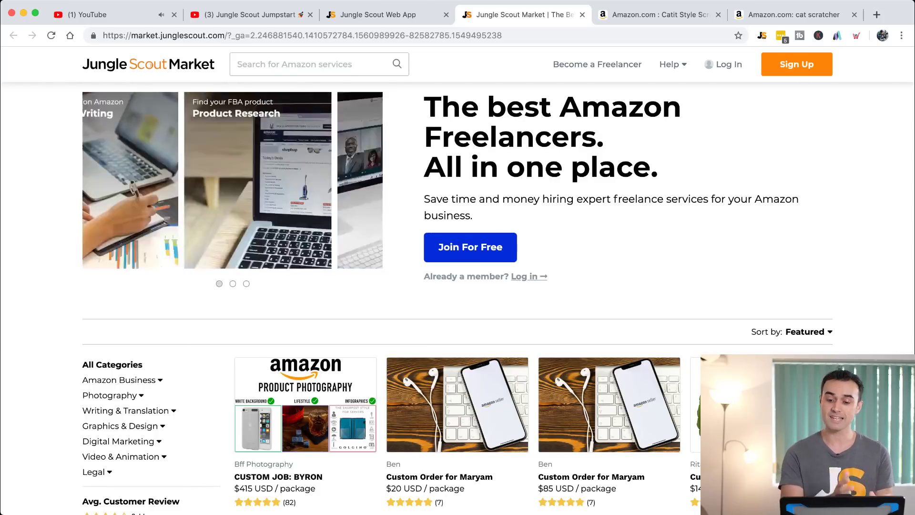
scroll(457, 295, "down", 4)
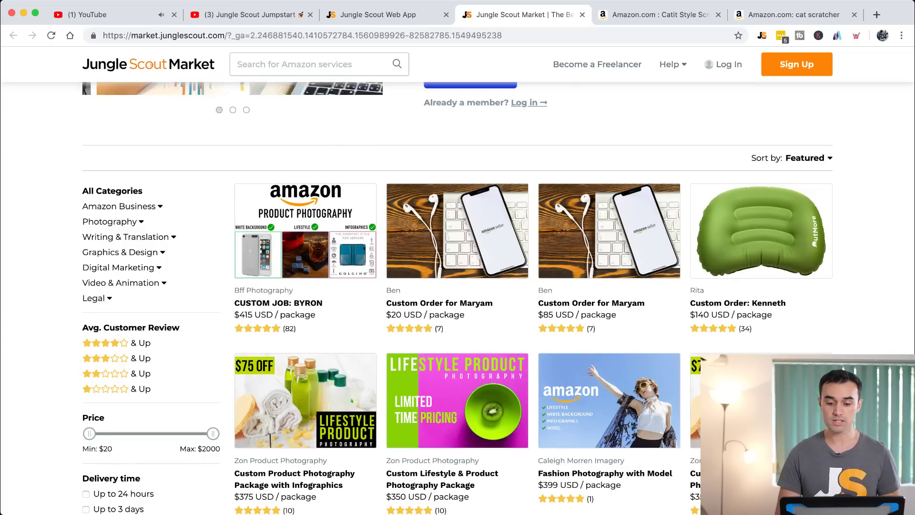
scroll(458, 286, "up", 5)
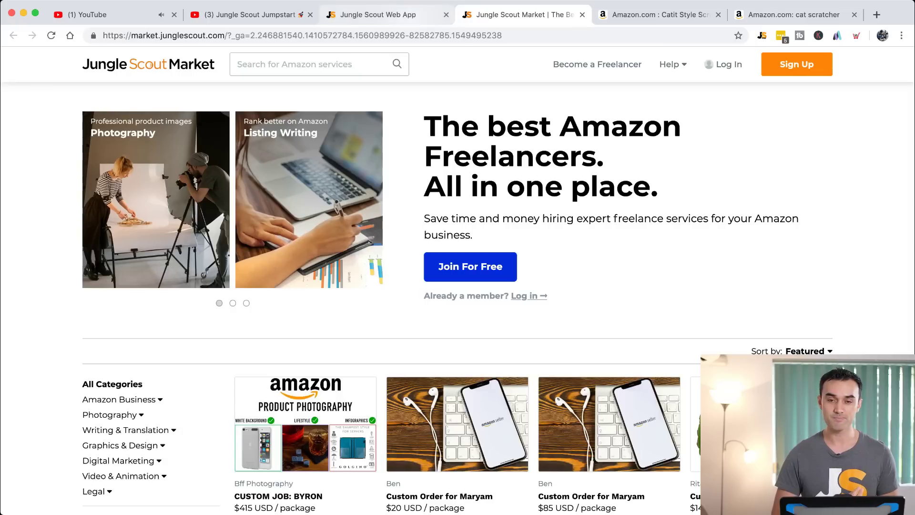
Step: Go back to the Jungle Scout web app and open the Help Center
left_click(387, 14)
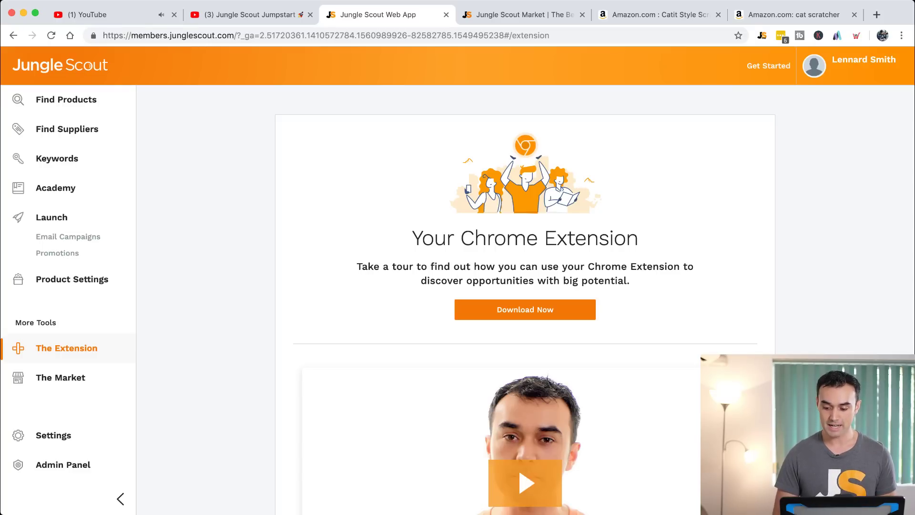
left_click(881, 491)
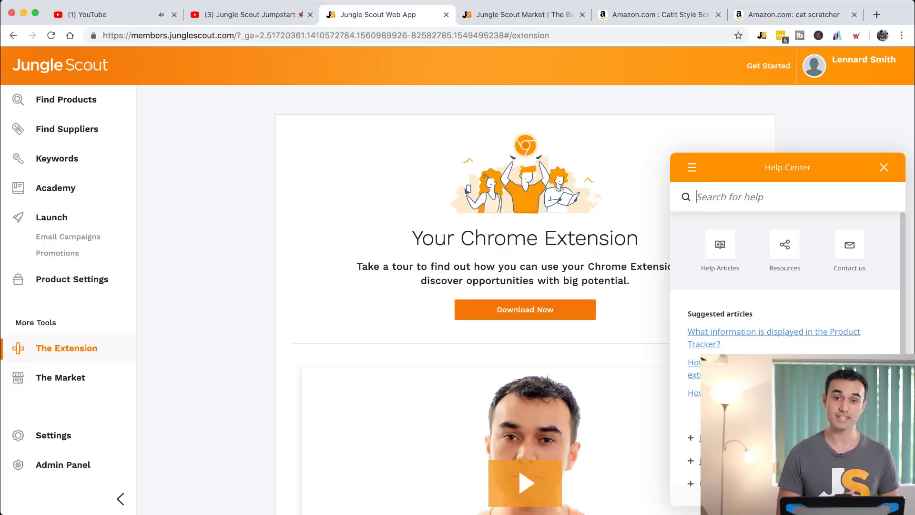
key("super+Tab")
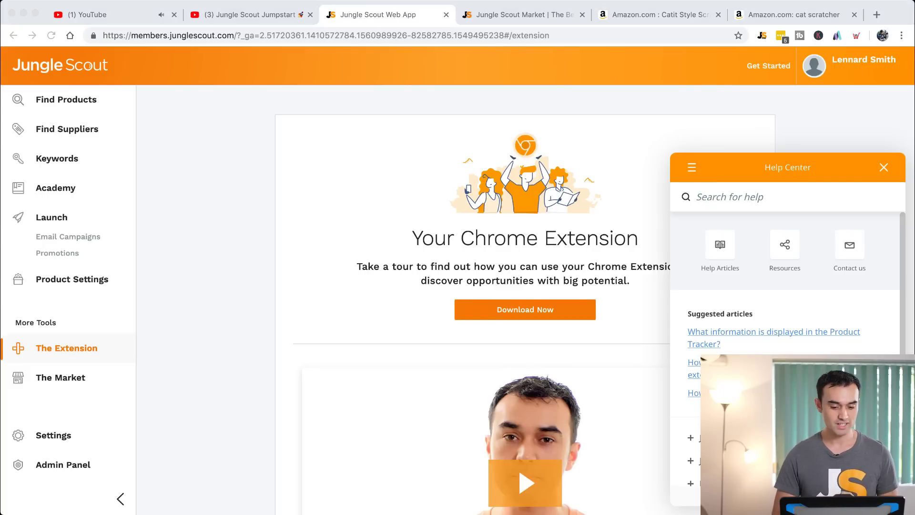